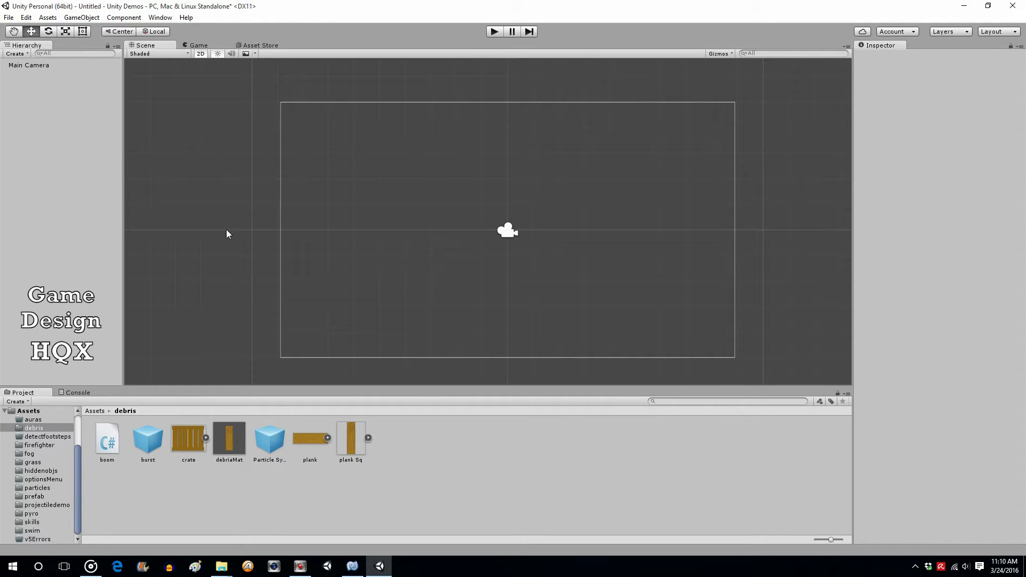
Add a particle system to the scene and move it below the camera to about X 0.21, Y -3.9.
click(81, 17)
click(117, 112)
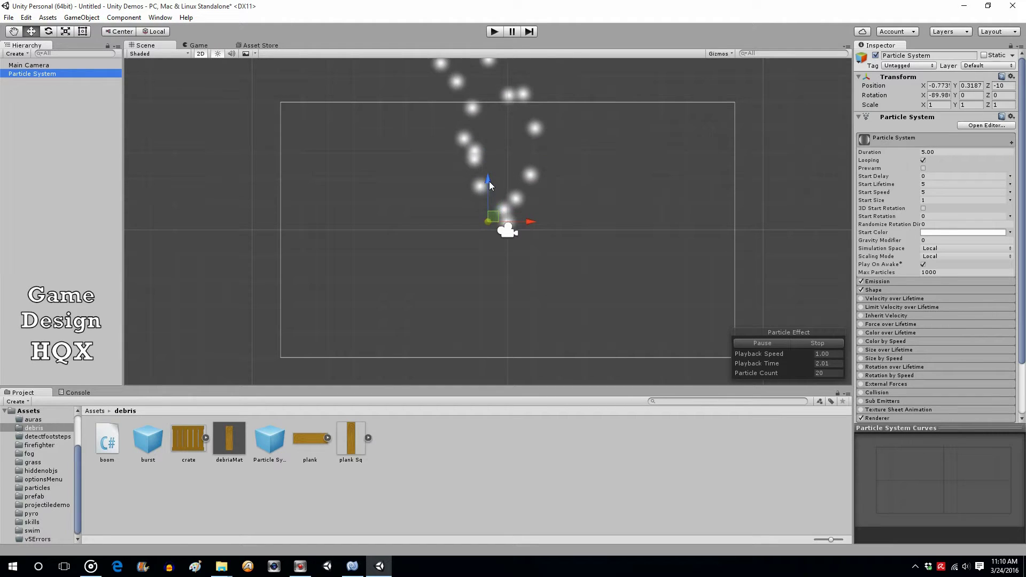
drag(490, 193, 544, 332)
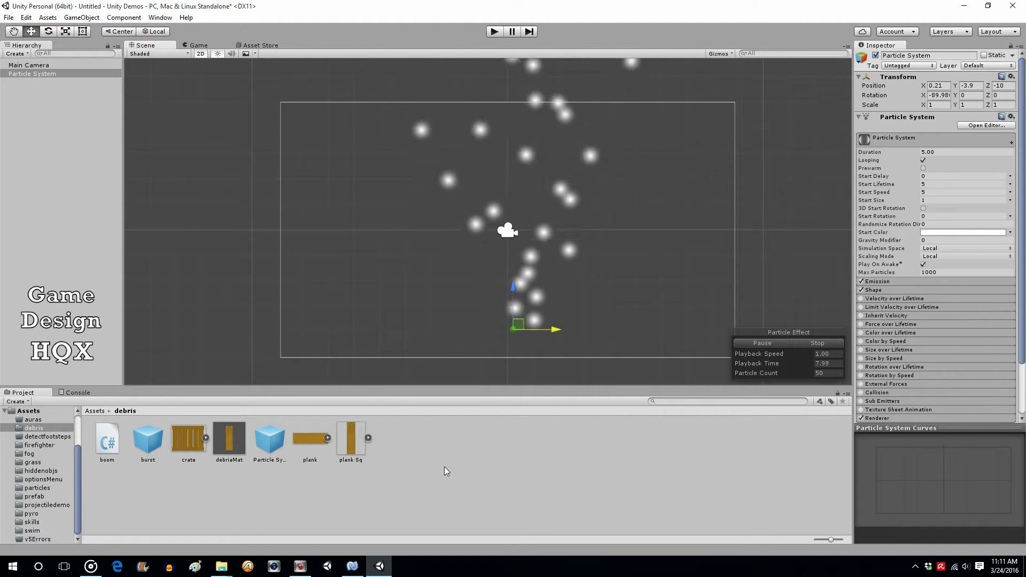
Create a new material named debrisMaterial in the debris folder.
right_click(421, 439)
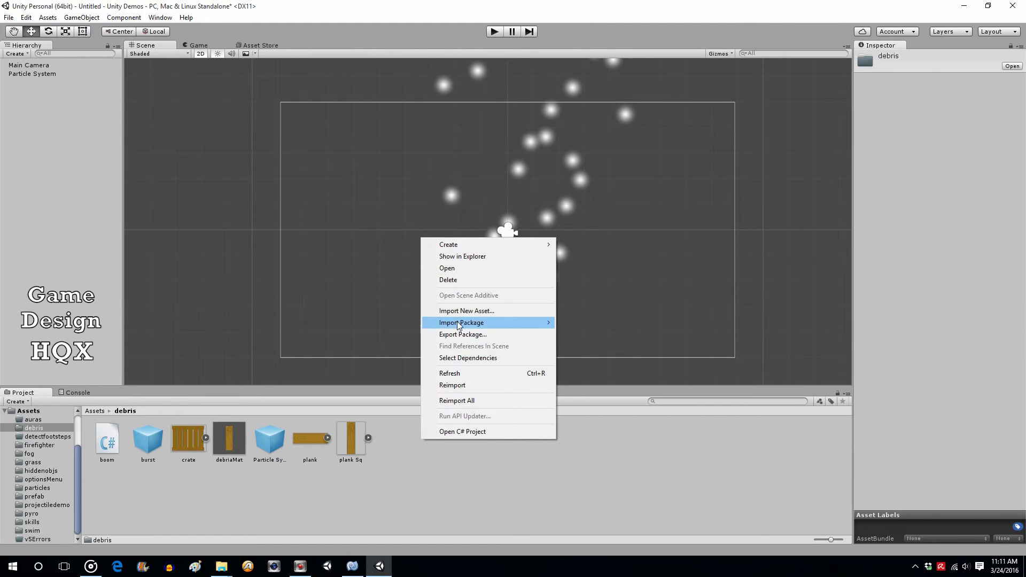
click(471, 255)
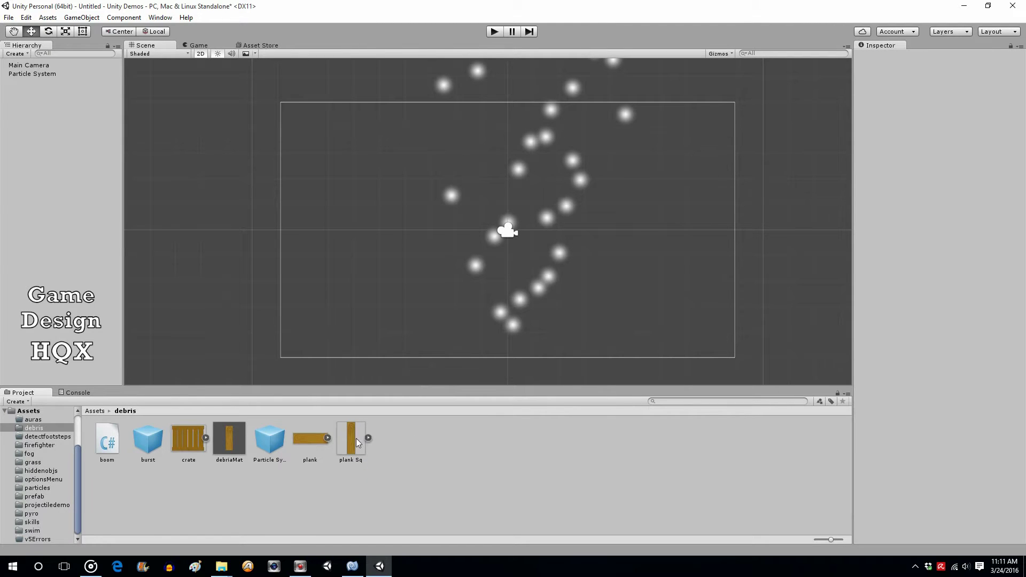
right_click(401, 429)
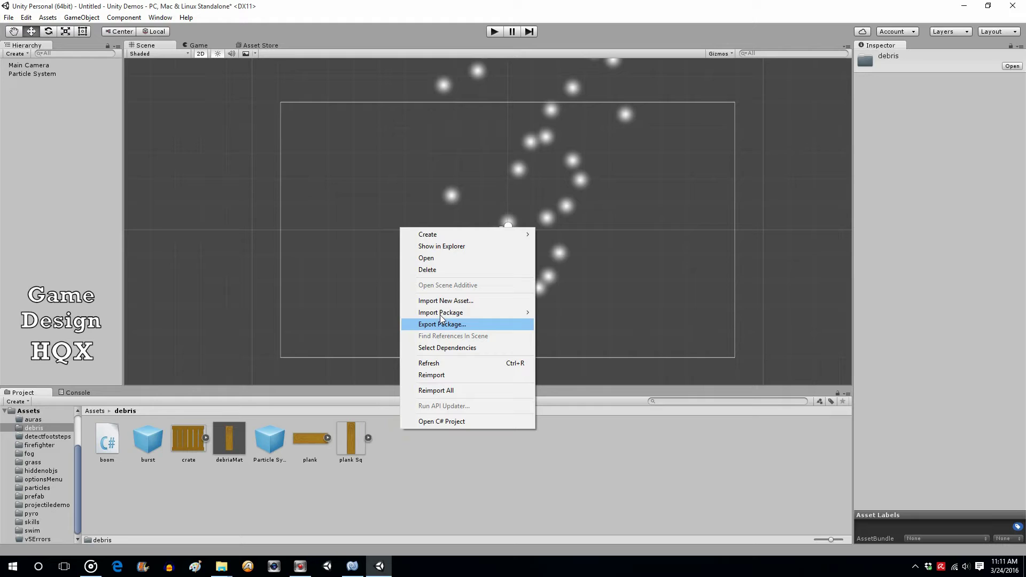
mouse_move(458, 238)
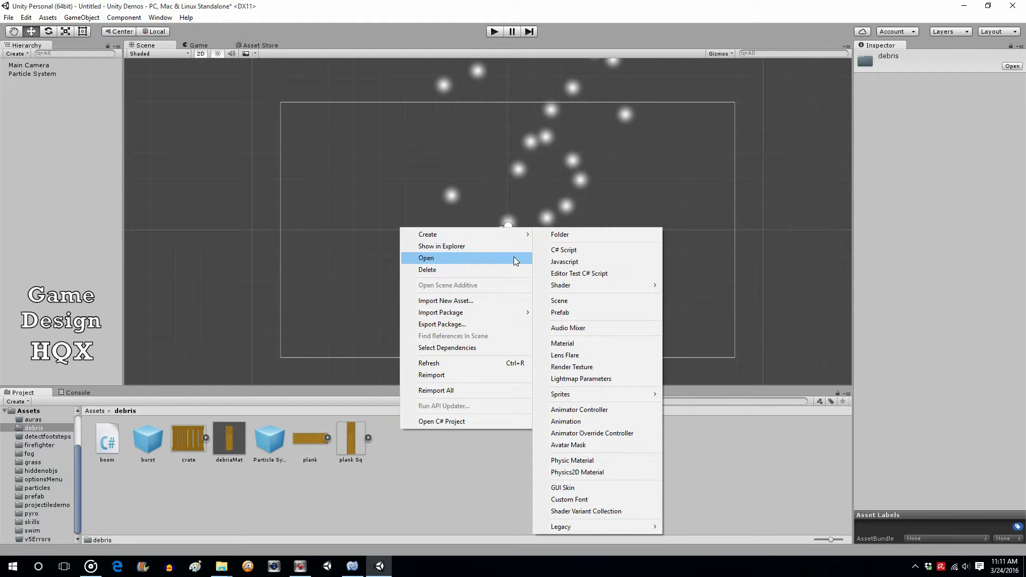
click(595, 344)
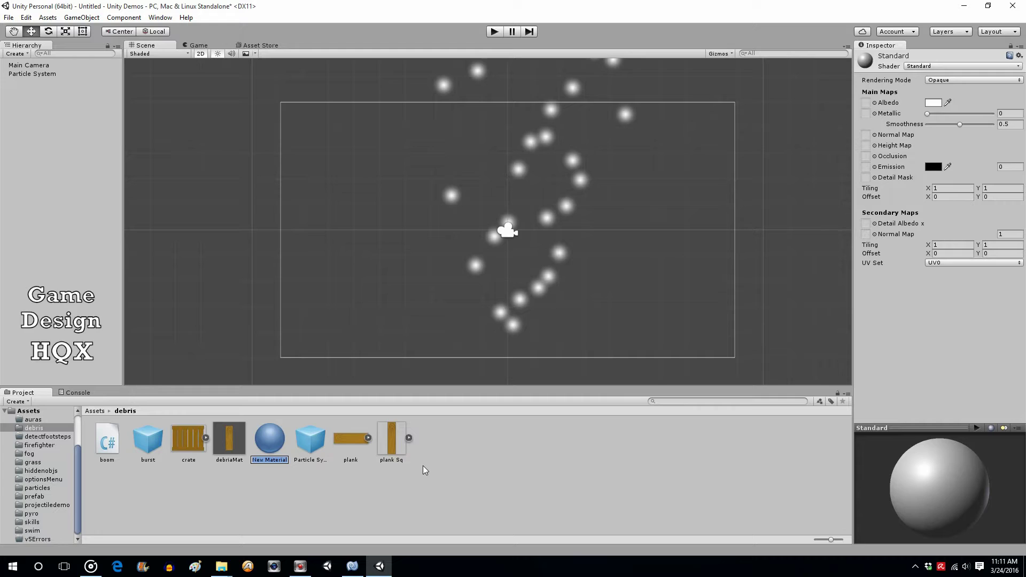
text(de)
text(br)
text(i)
text(s)
text(Material)
key(Return)
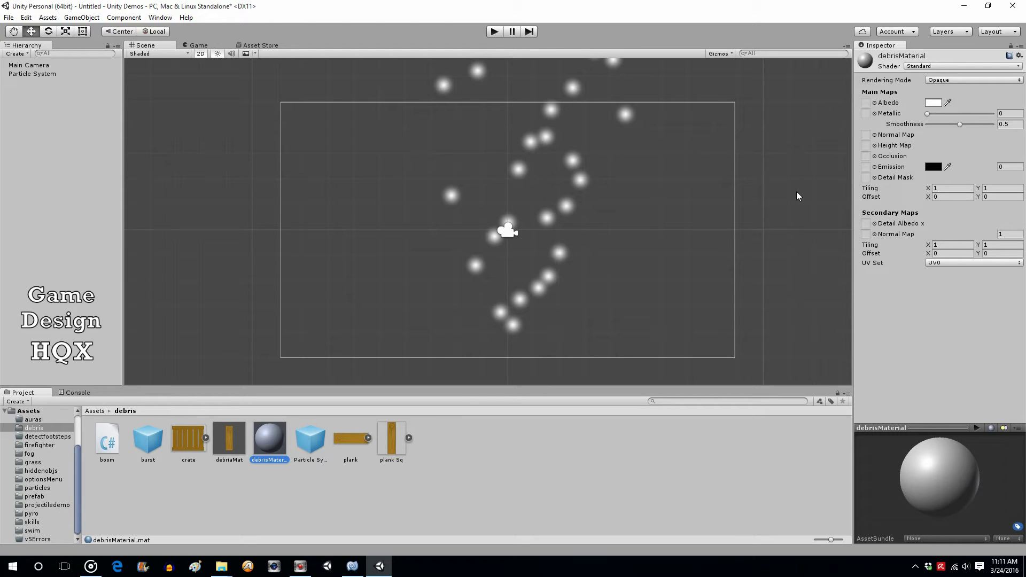
Assign the plank Sq texture as debrisMaterial's albedo map and change its shader to Sprites/Default.
drag(387, 439, 866, 103)
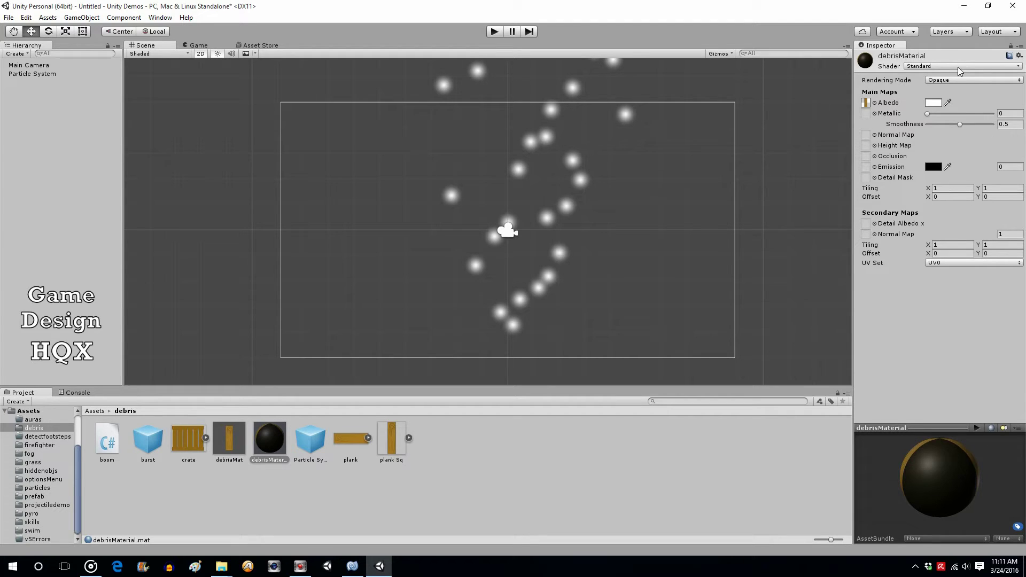
click(977, 66)
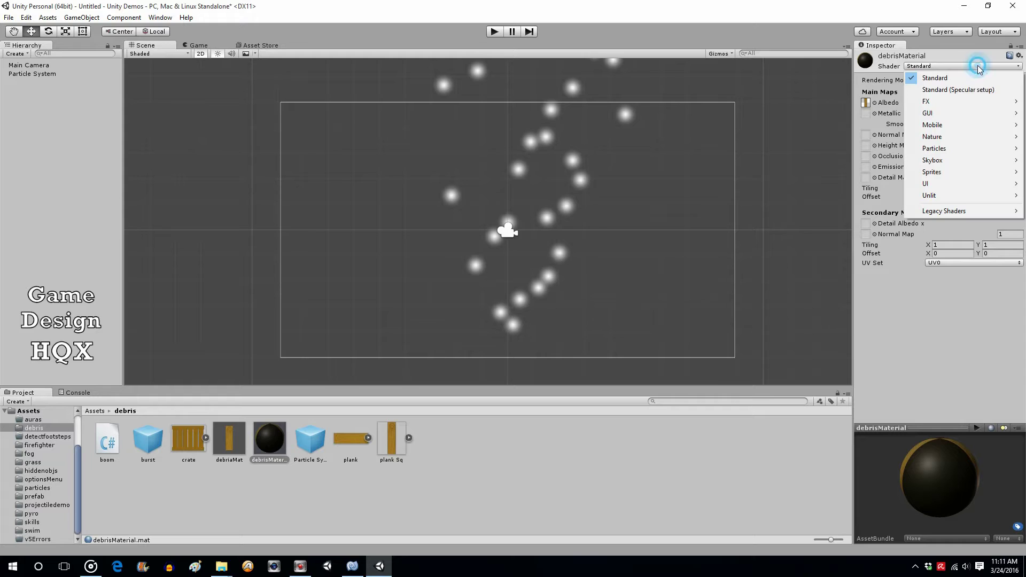
mouse_move(955, 174)
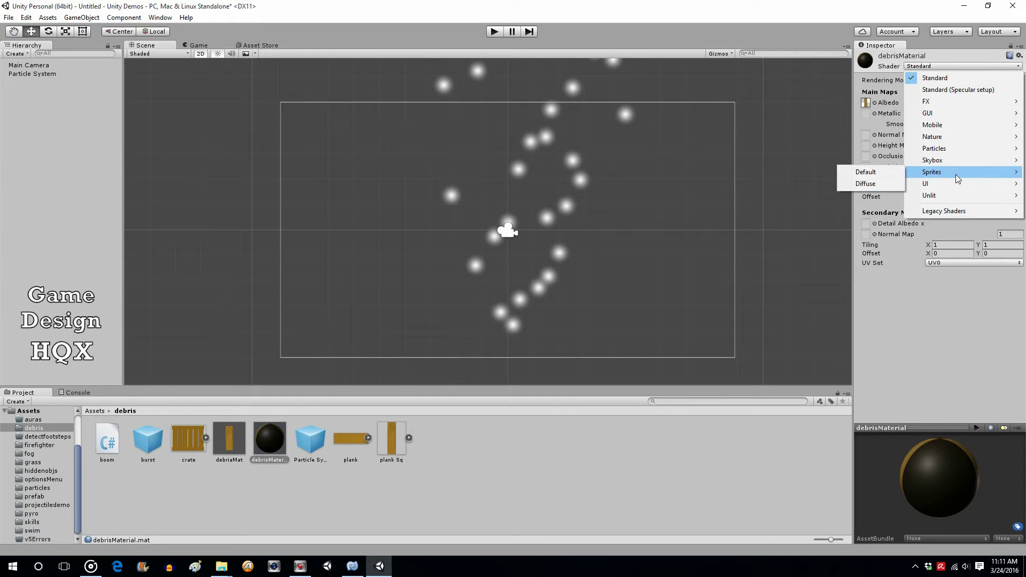
click(880, 168)
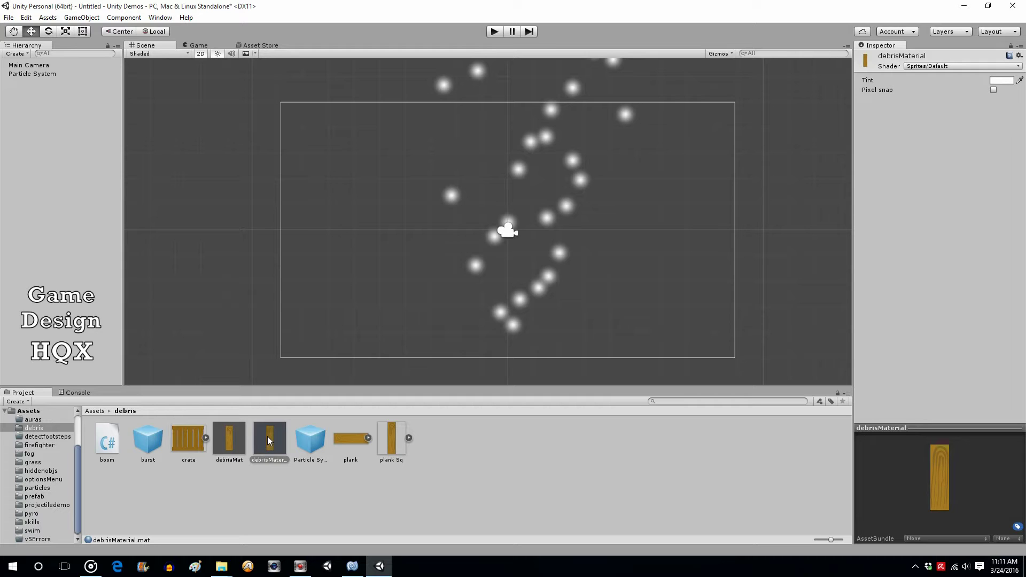
Set debrisMaterial as the material in the particle system's Renderer module.
click(35, 74)
scroll(1019, 270, down, 1)
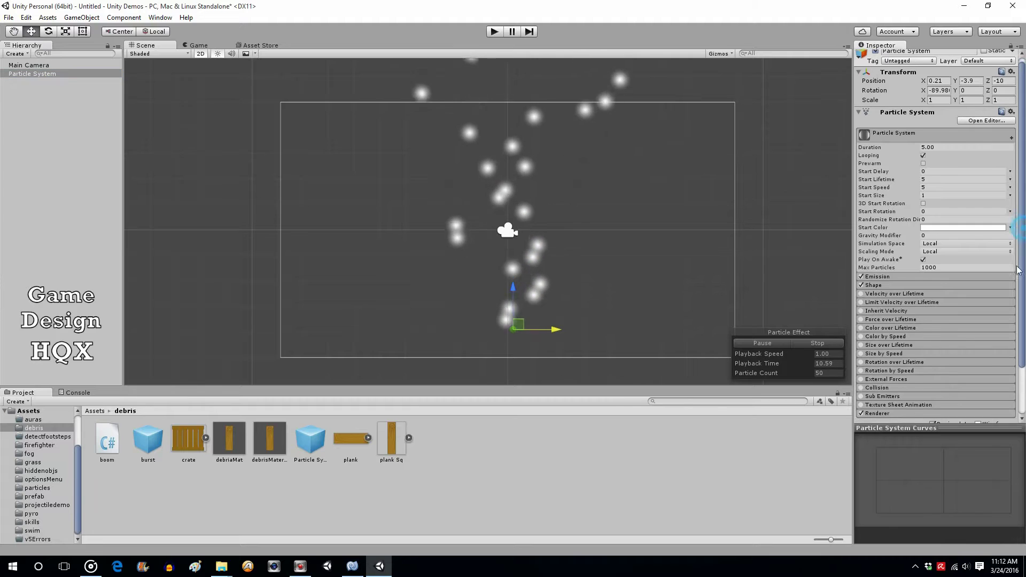
scroll(1018, 270, down, 1)
click(915, 356)
scroll(947, 348, down, 1)
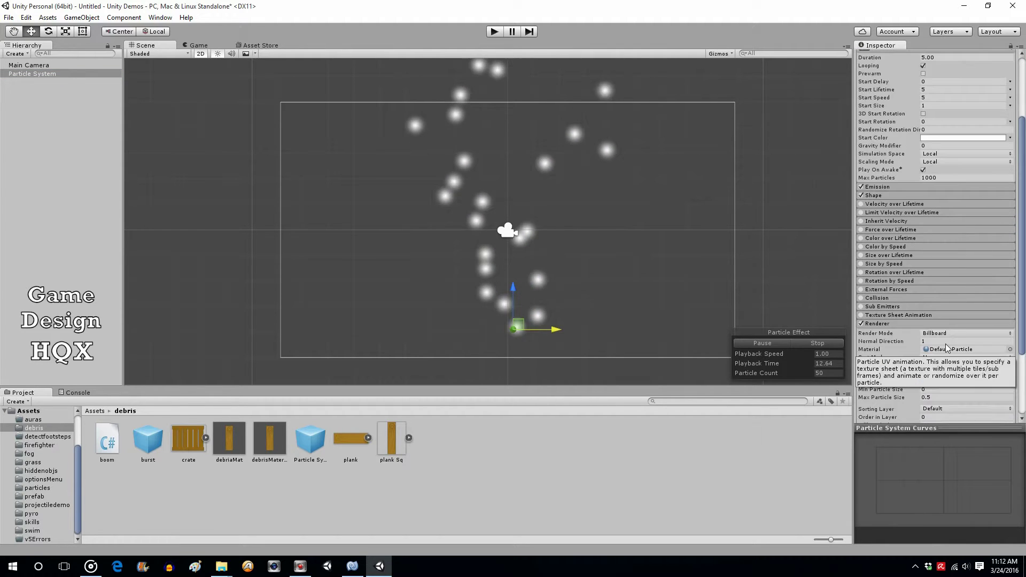
scroll(947, 348, down, 1)
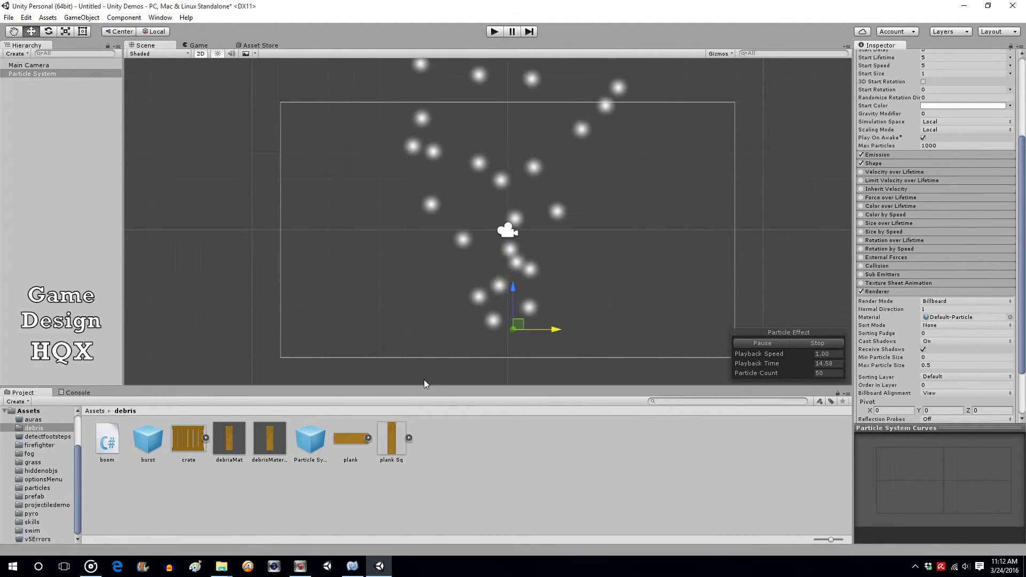
drag(269, 442, 945, 319)
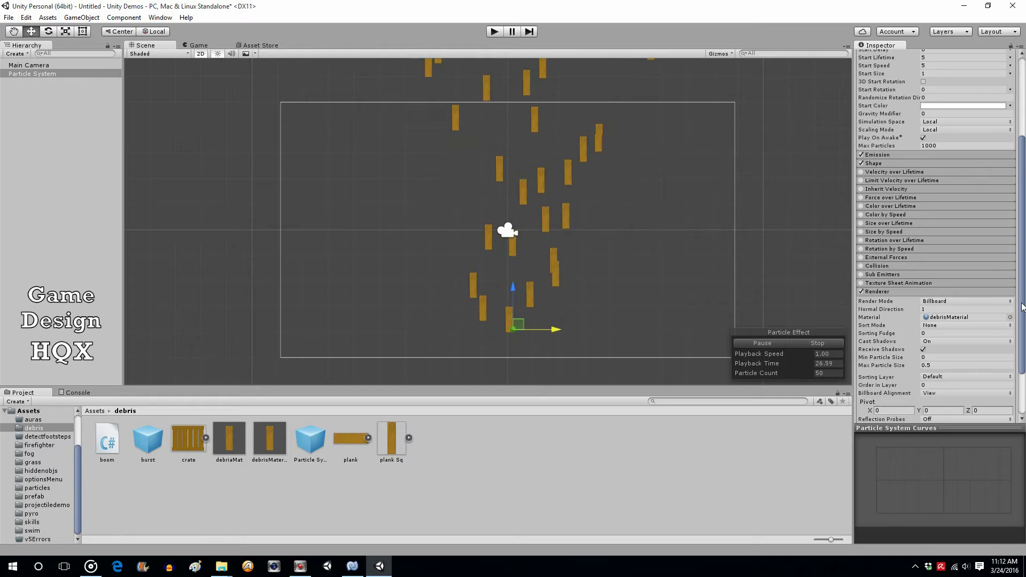
Enable Rotation over Lifetime on the particle system and set its angular velocity to 380.
drag(1022, 307, 1023, 309)
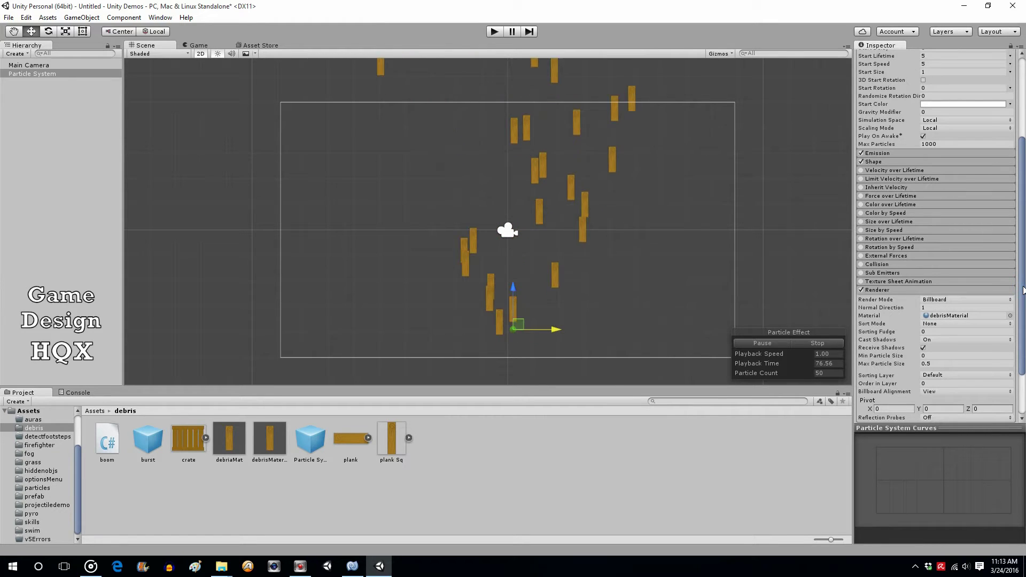
scroll(1025, 289, up, 3)
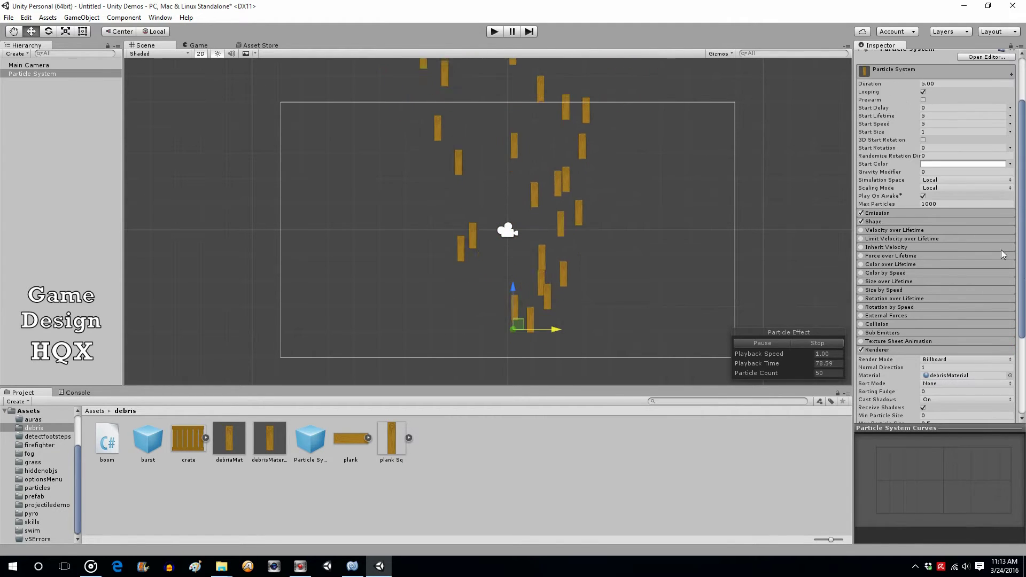
click(862, 298)
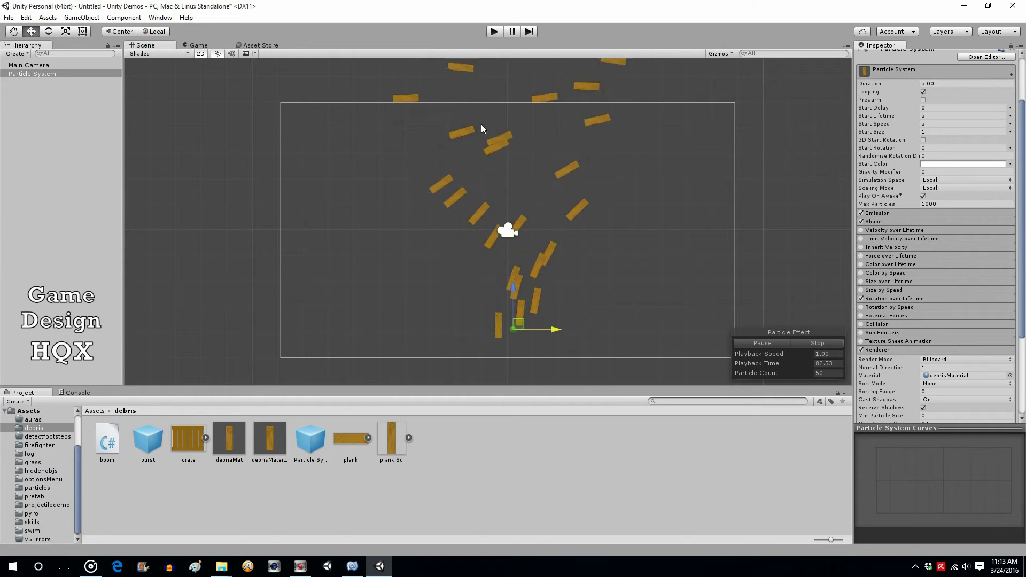
click(911, 298)
click(934, 316)
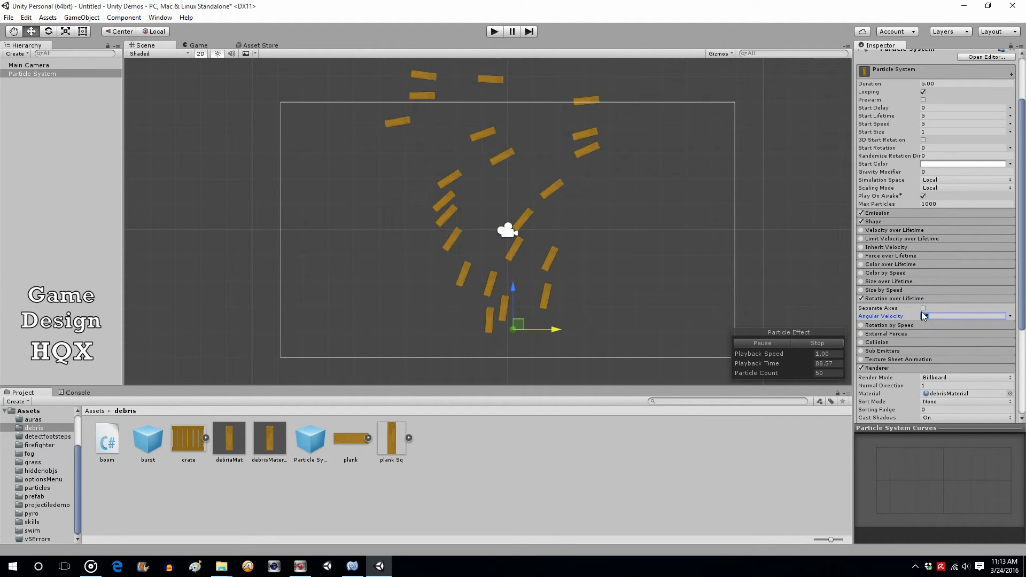
text(380)
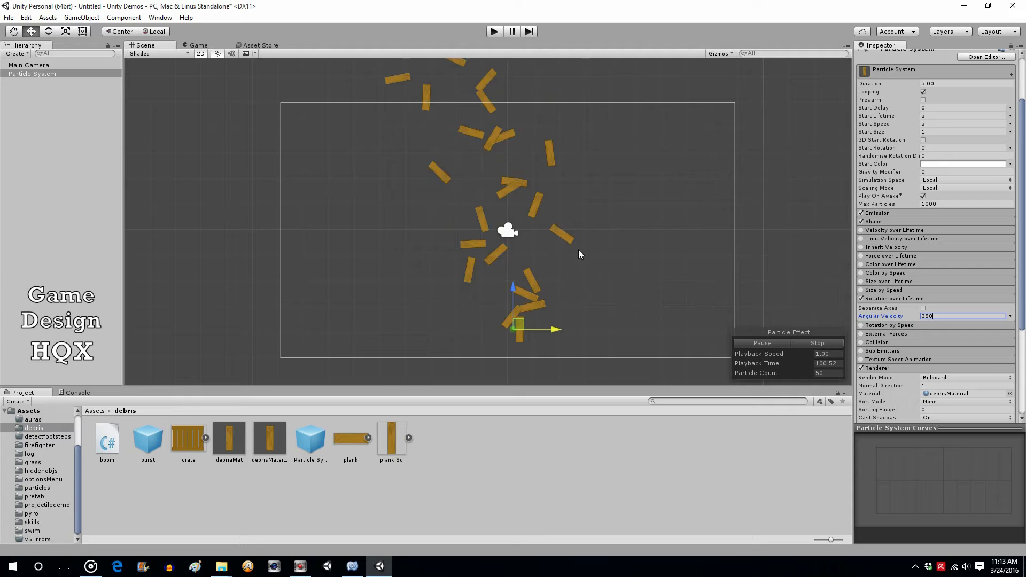
Set the particle system's gravity modifier to 1.
scroll(926, 242, up, 4)
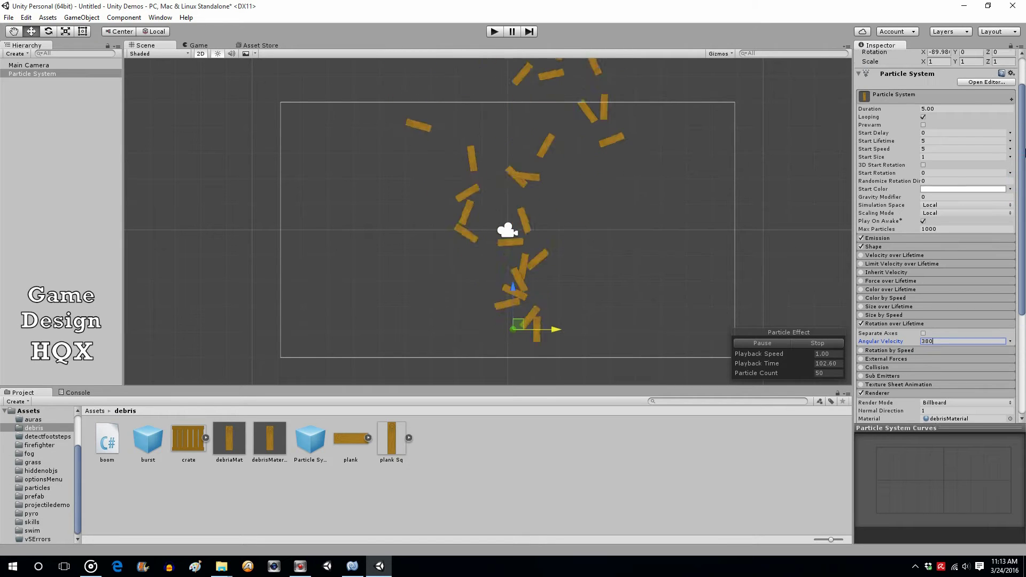
click(926, 240)
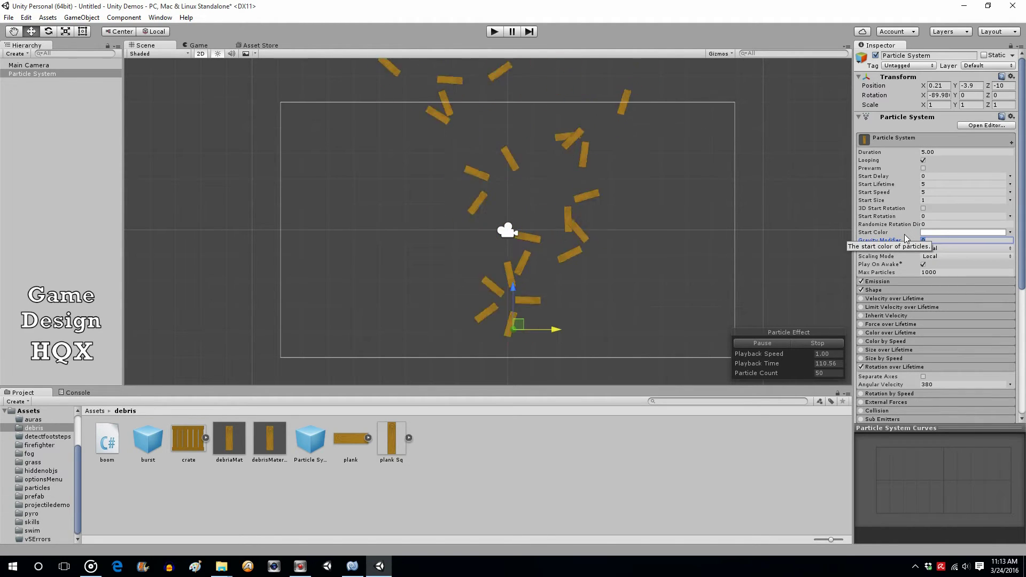
text(1)
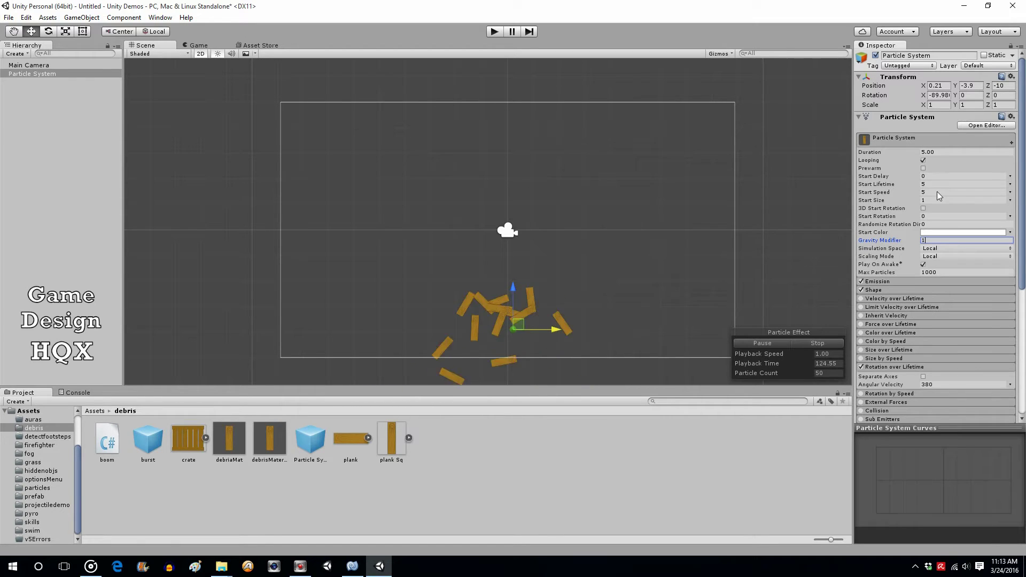
Try particle start speeds of 10 and 12, and settle on a start speed of 11.
click(928, 191)
text(10)
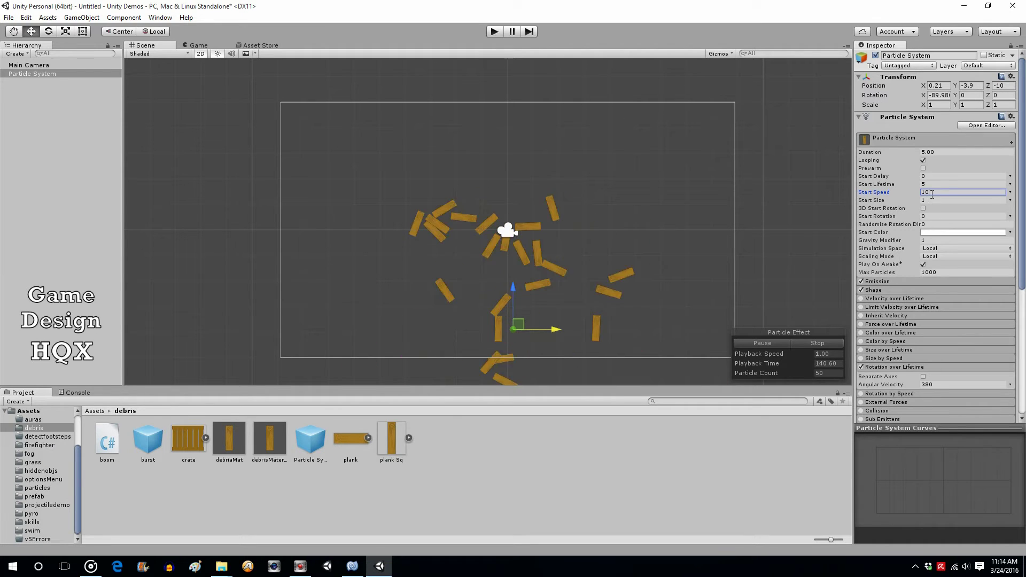
click(910, 193)
text(12)
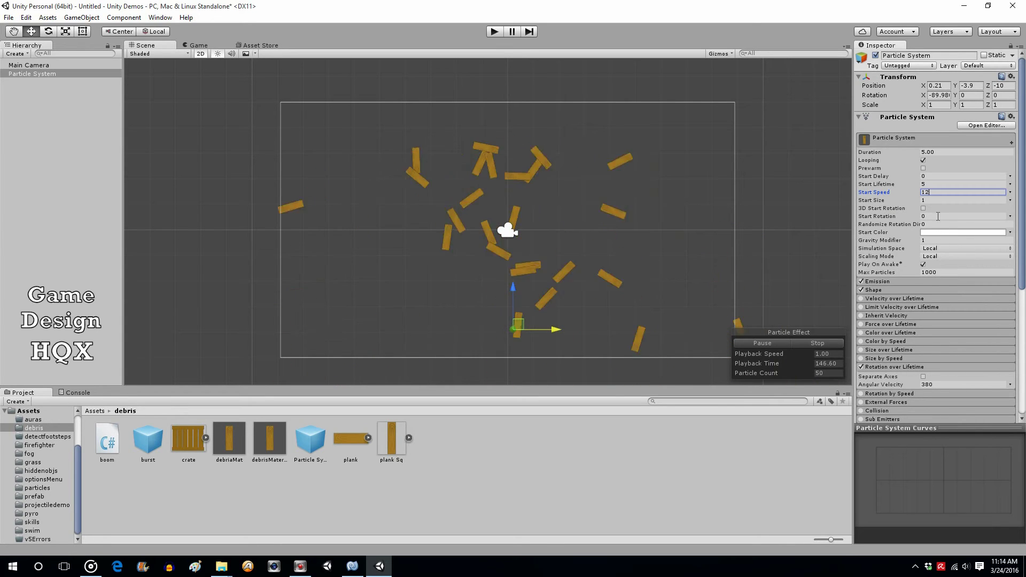
double_click(925, 191)
text(11)
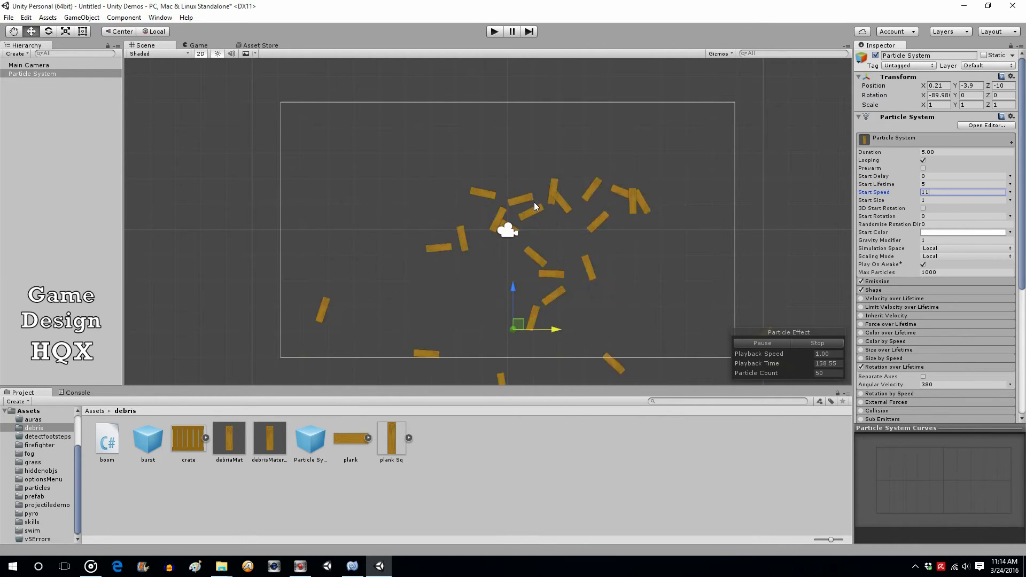
Expand the particle system's Shape module and narrow the emission cone to an angle of about 18.3 using its scene handle.
click(47, 73)
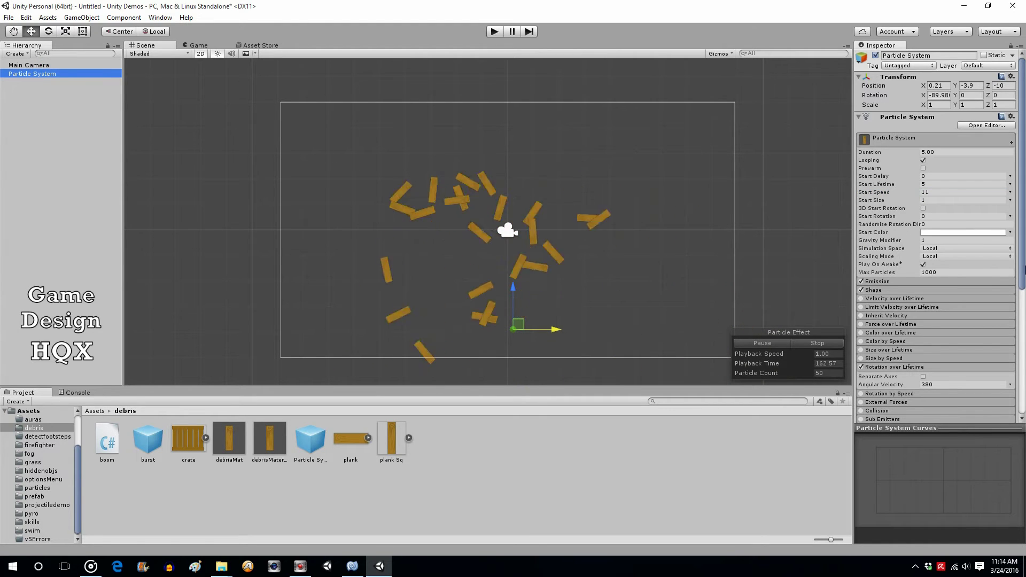
drag(1022, 257, 1021, 289)
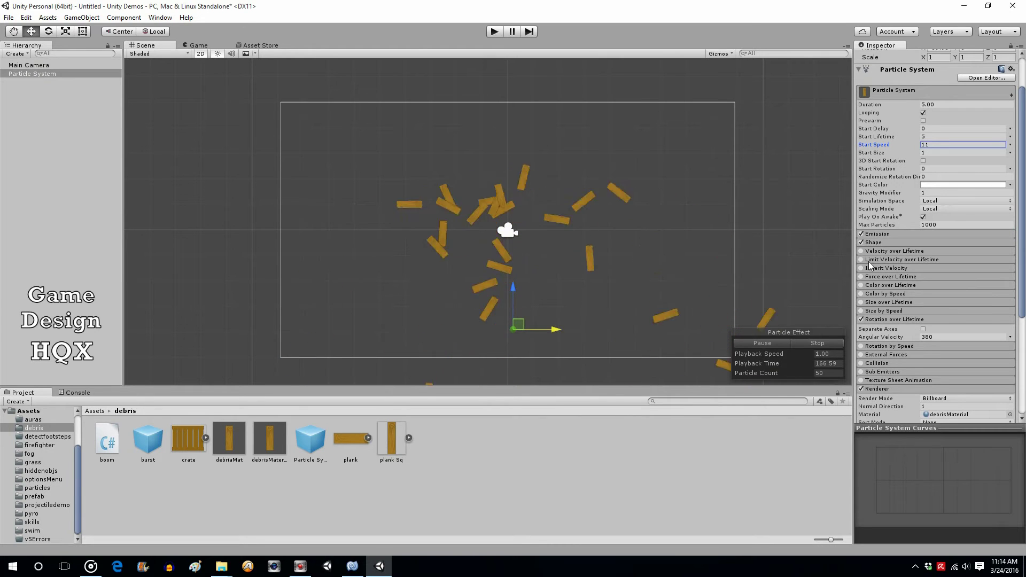
click(884, 242)
middle_drag(505, 188, 504, 233)
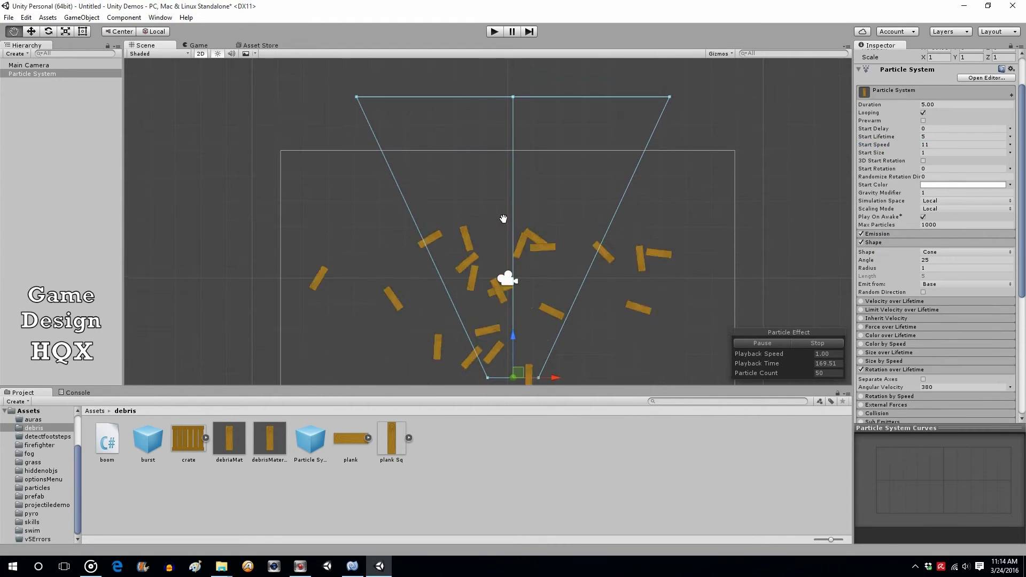
click(365, 92)
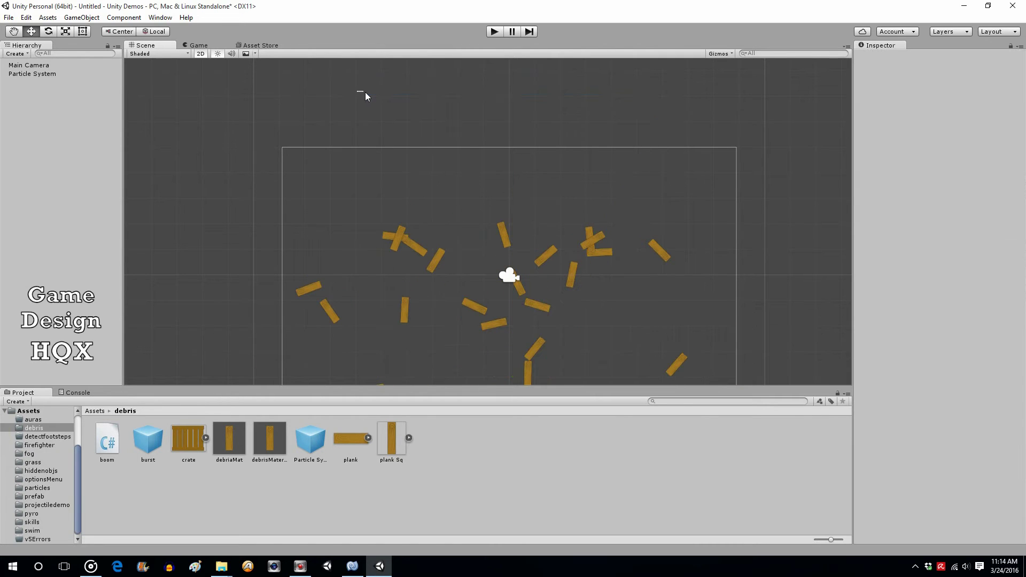
click(49, 74)
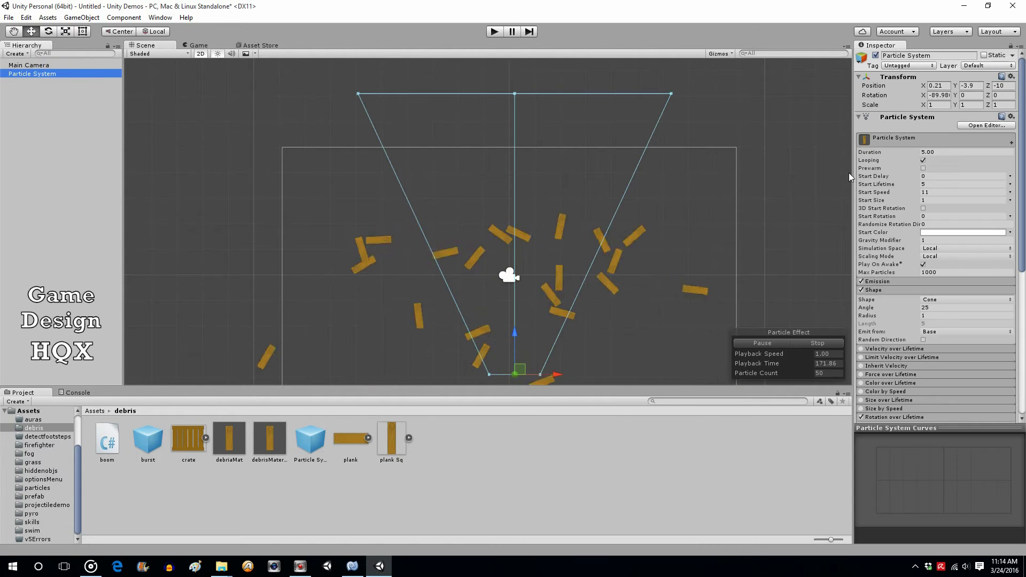
drag(358, 93, 385, 95)
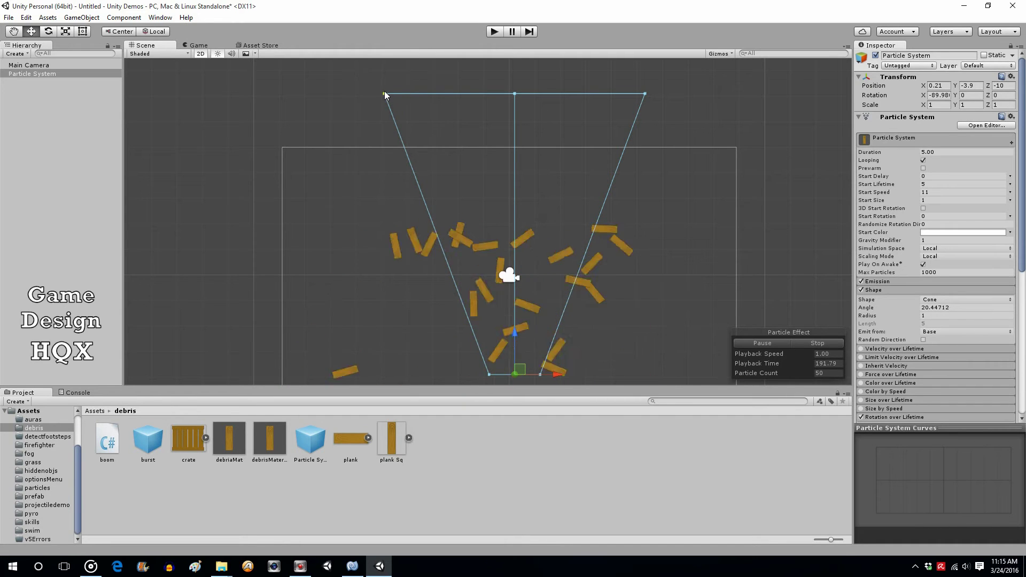
drag(386, 94, 389, 95)
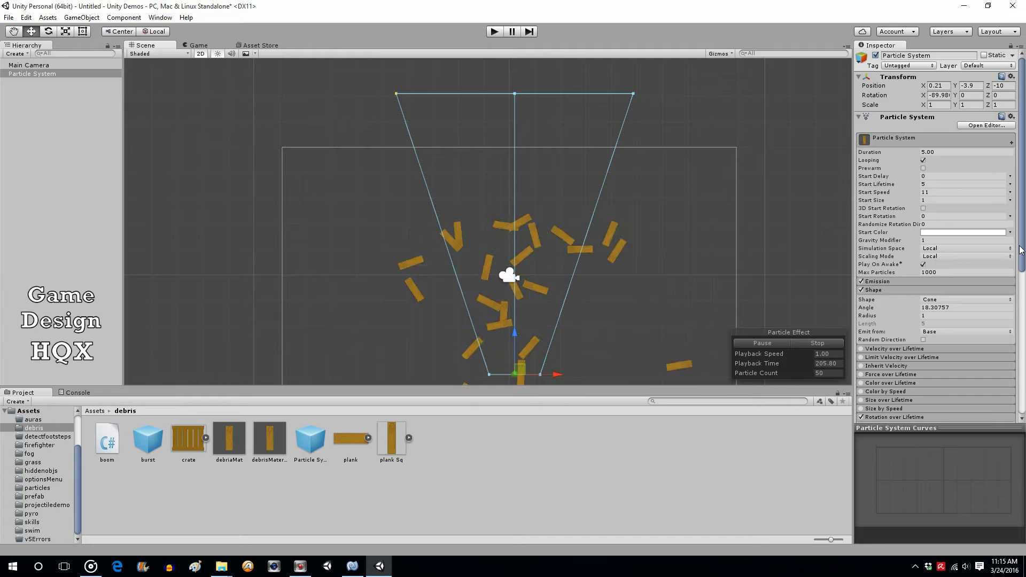
drag(1023, 249, 1023, 391)
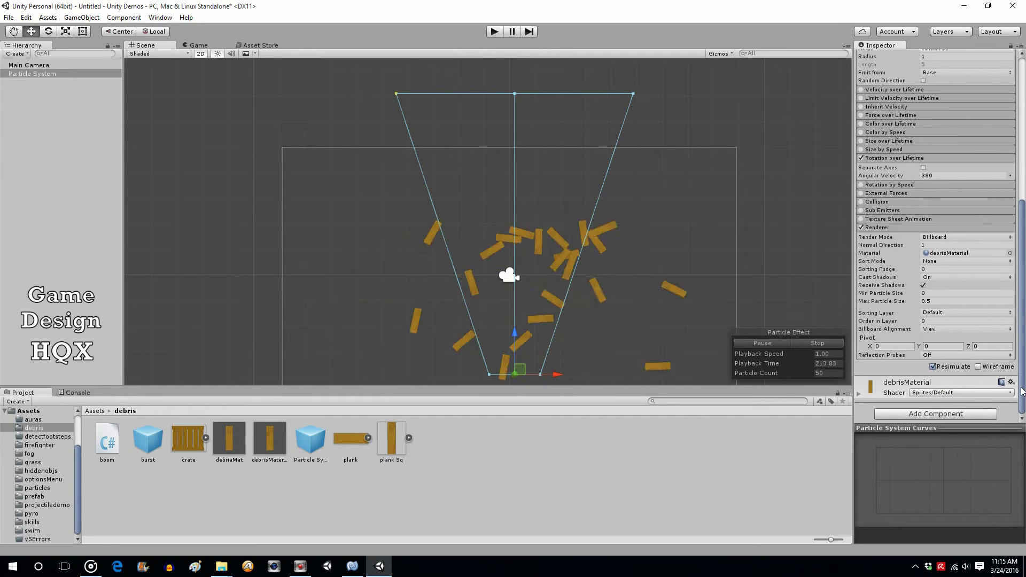
Enable the particle system's Collision module, set it to World collisions in 2D mode, and set the bounce to 0.4.
scroll(868, 234, up, 2)
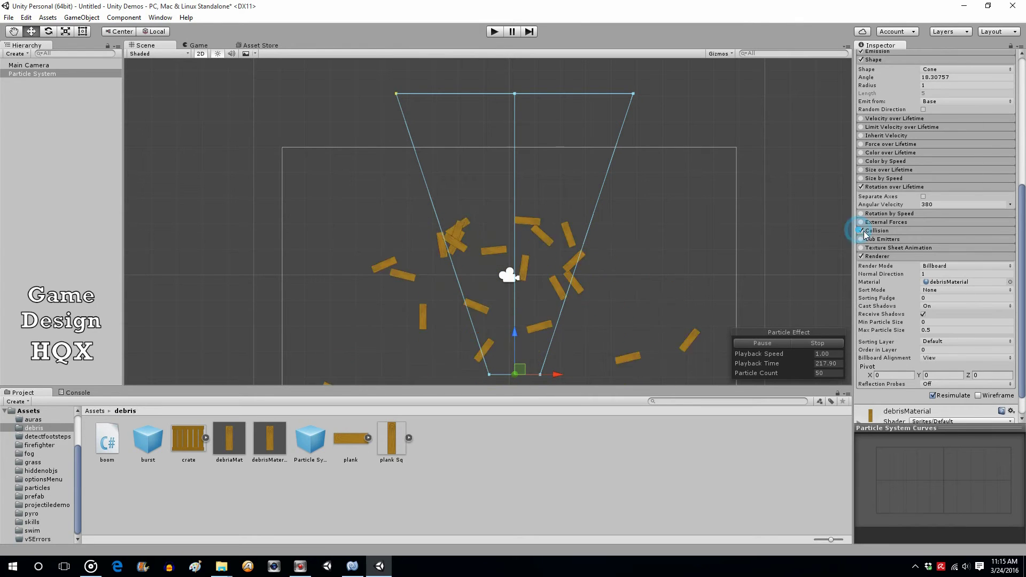
click(903, 231)
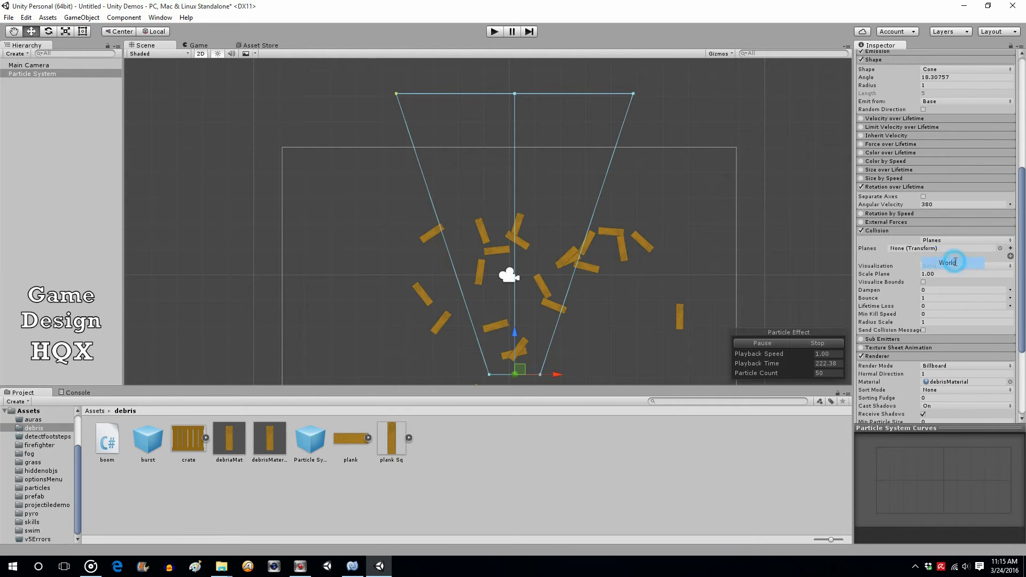
click(955, 262)
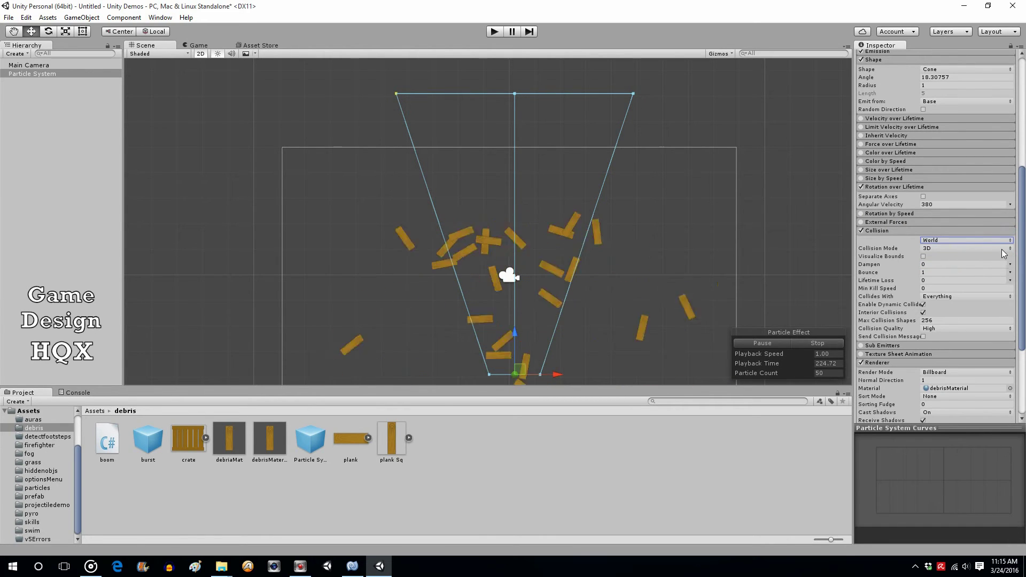
click(956, 273)
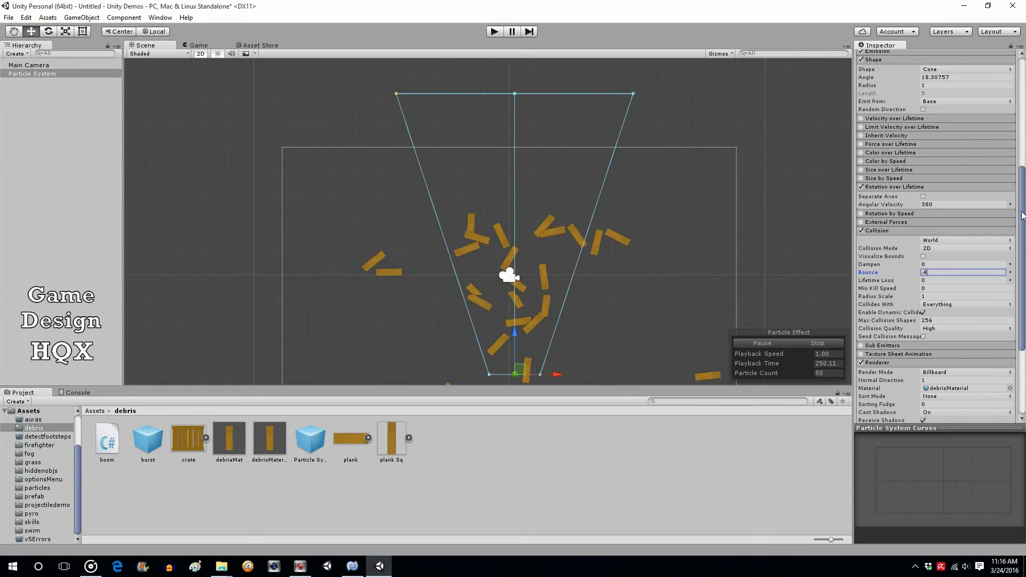
scroll(898, 277, down, 3)
Add the plank sprite to the scene at X 0, Y -4.68 as a floor and set its X scale to 8.
middle_drag(710, 229, 713, 137)
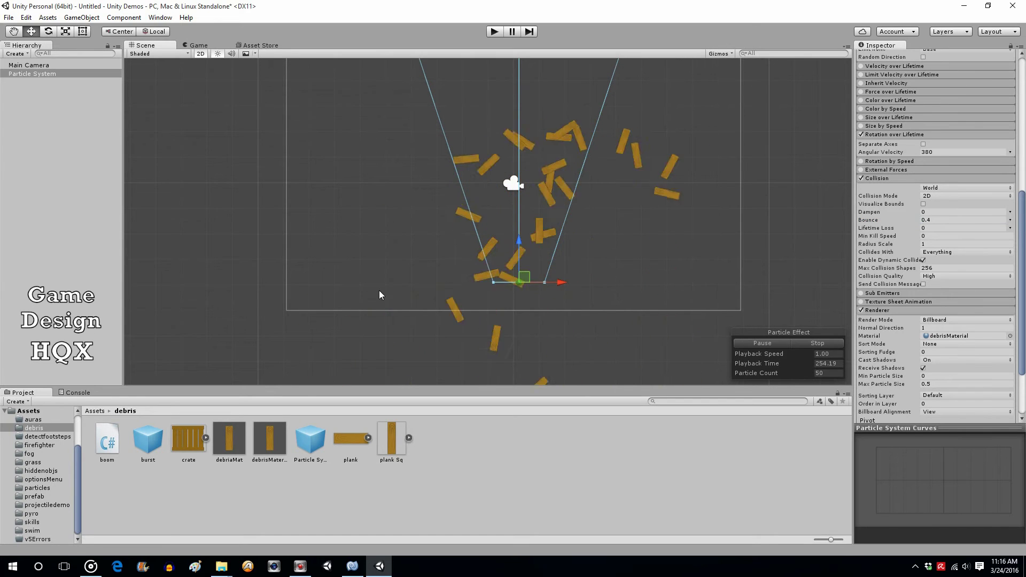
click(352, 441)
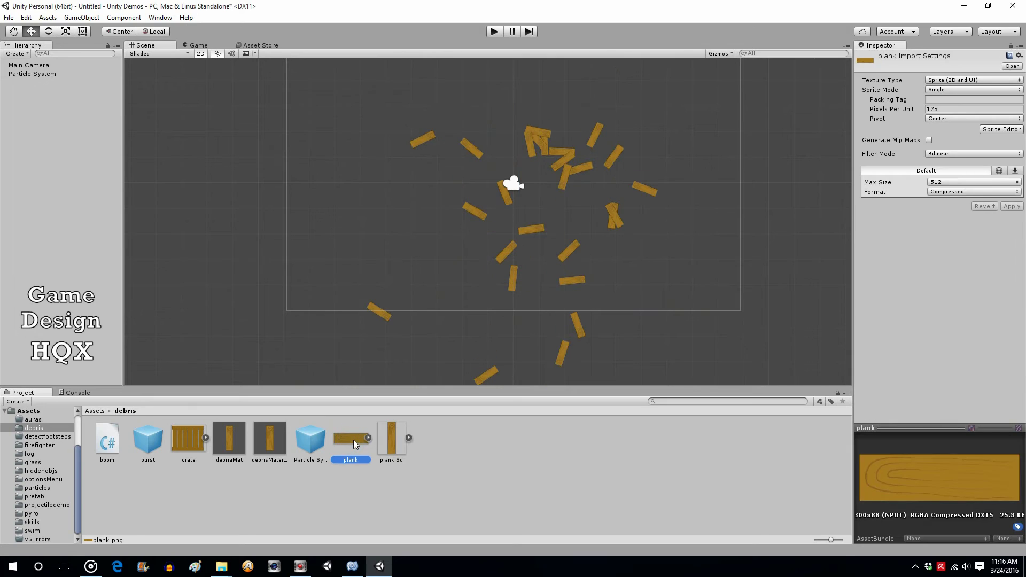
drag(347, 444, 65, 241)
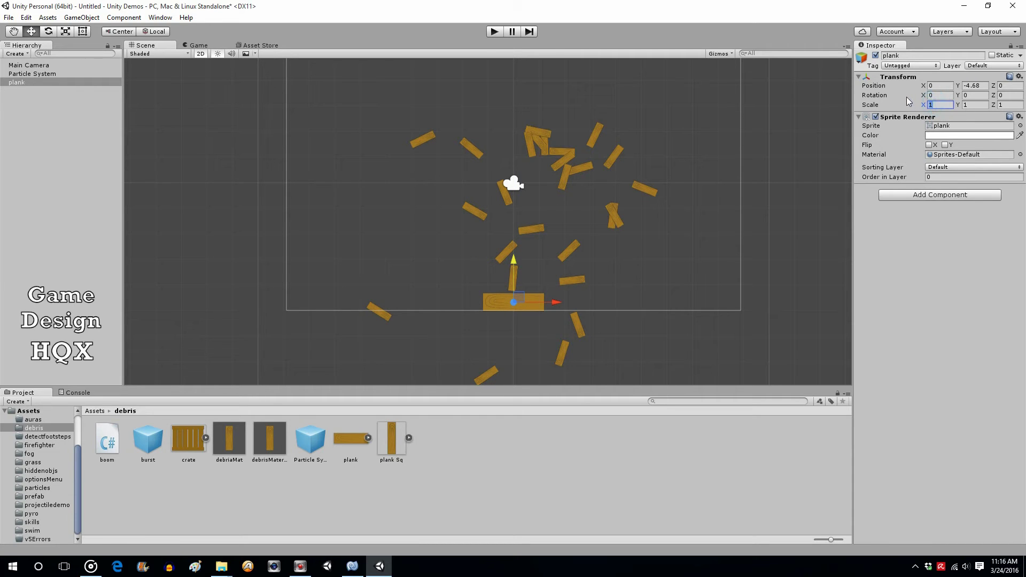
text(7)
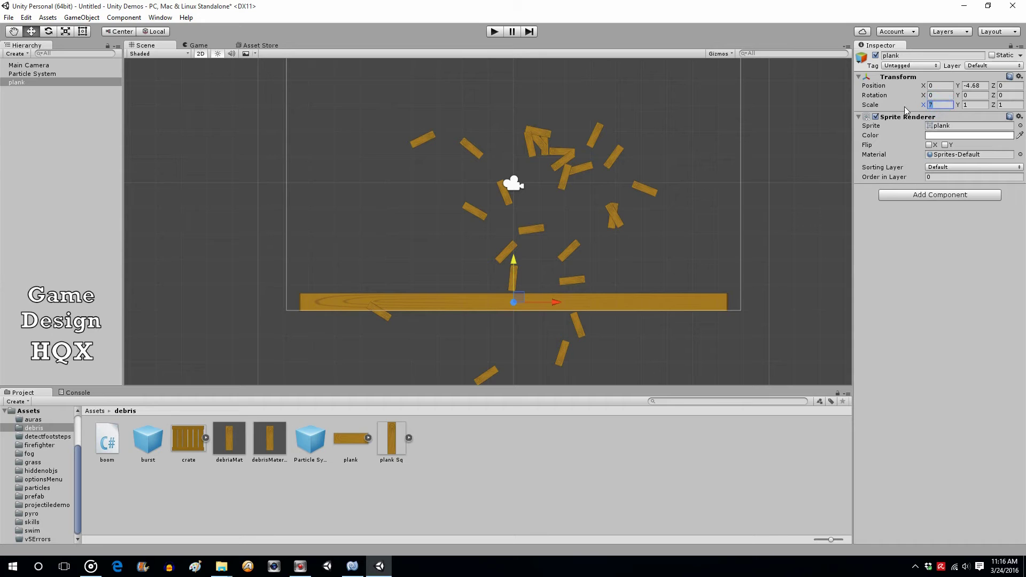
text(8)
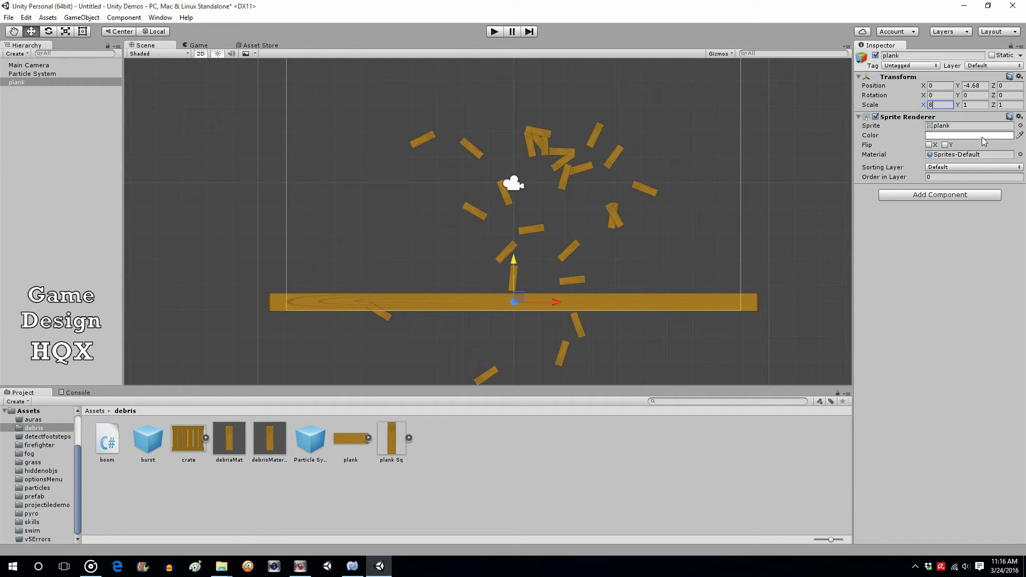
Add a Box Collider 2D component to the floor plank.
click(920, 195)
click(920, 268)
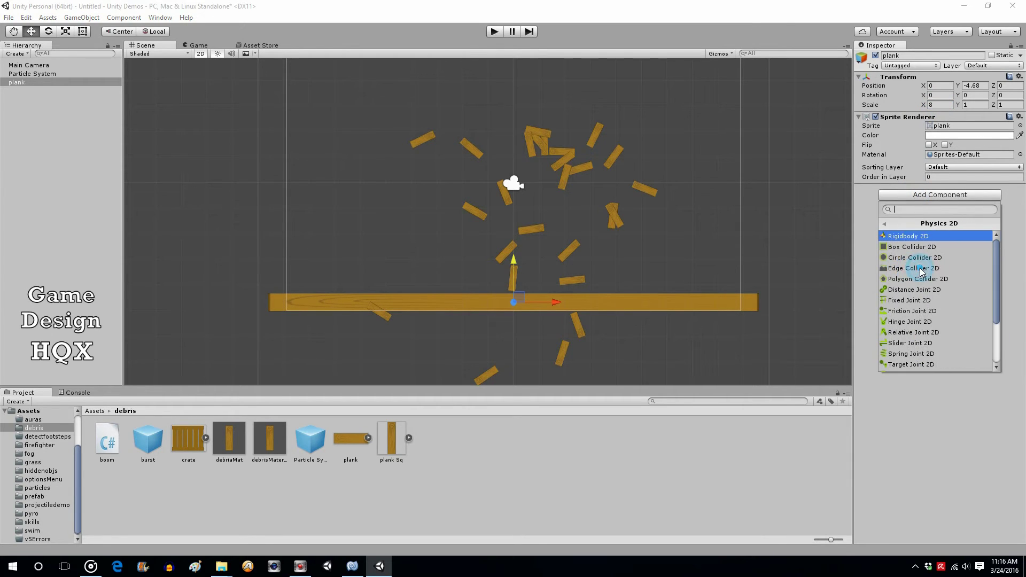
click(926, 250)
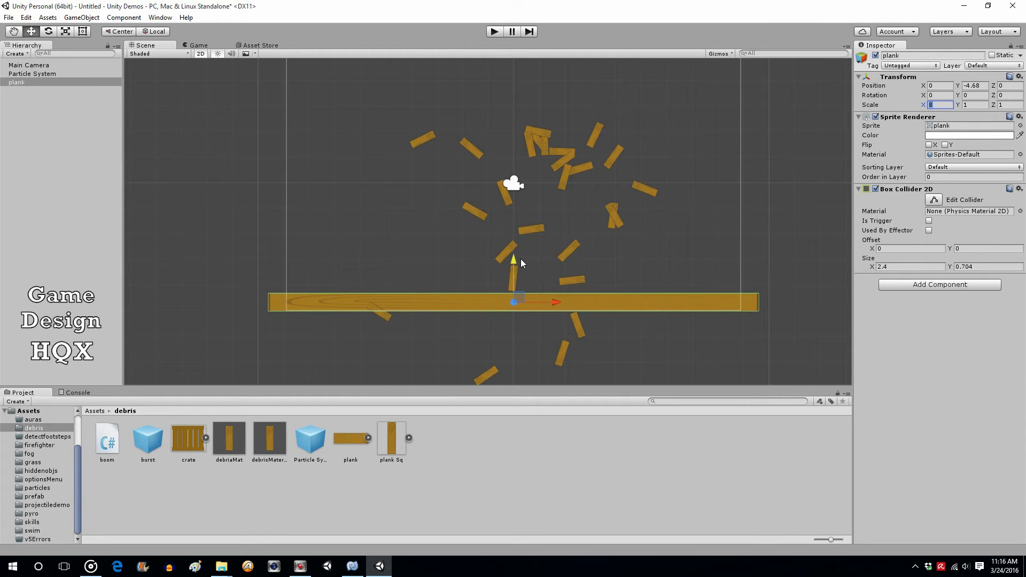
Lower the floor plank to a Y position of about -4.83 and play-test the debris collisions.
drag(519, 256, 518, 260)
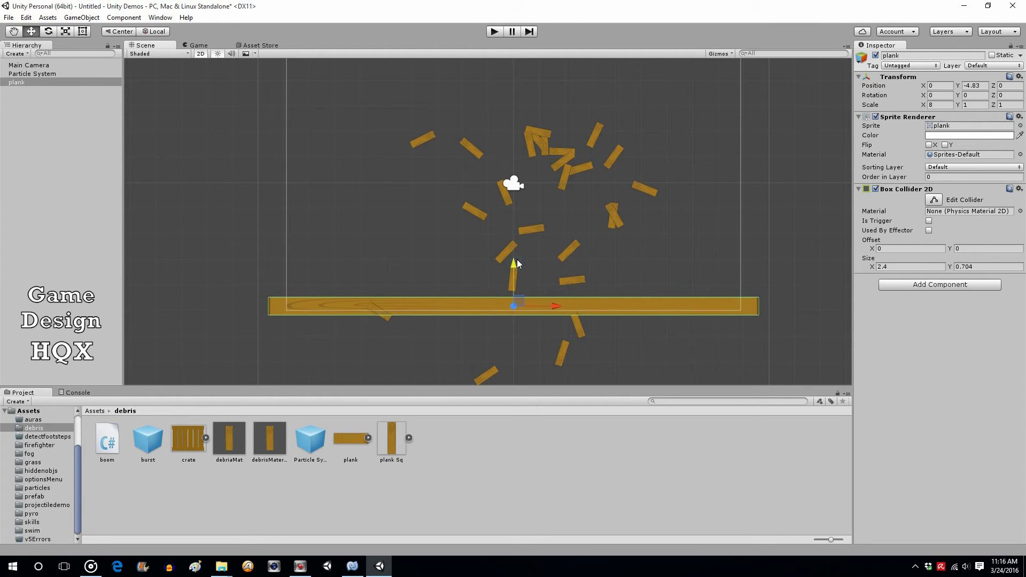
click(496, 32)
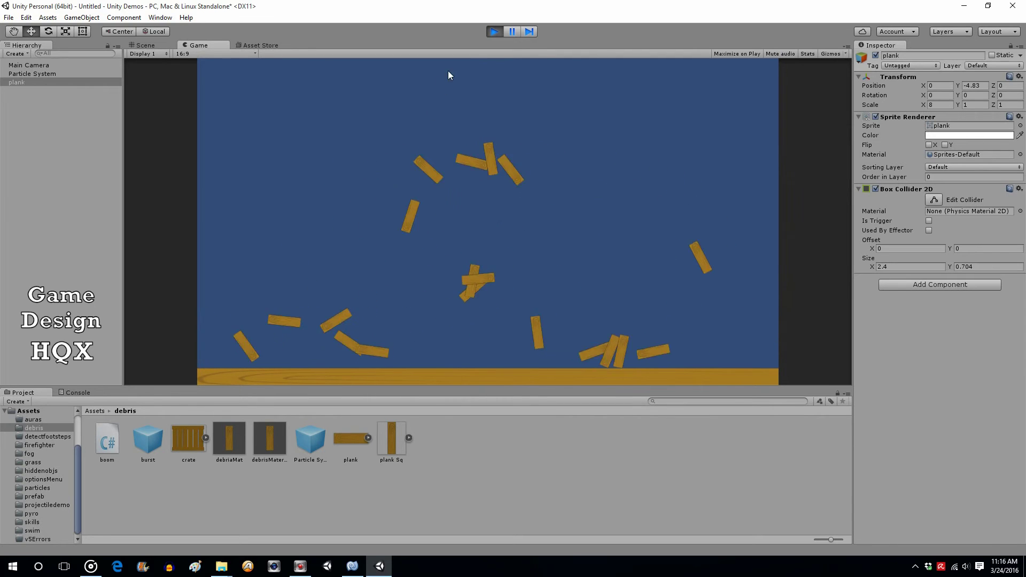
click(493, 32)
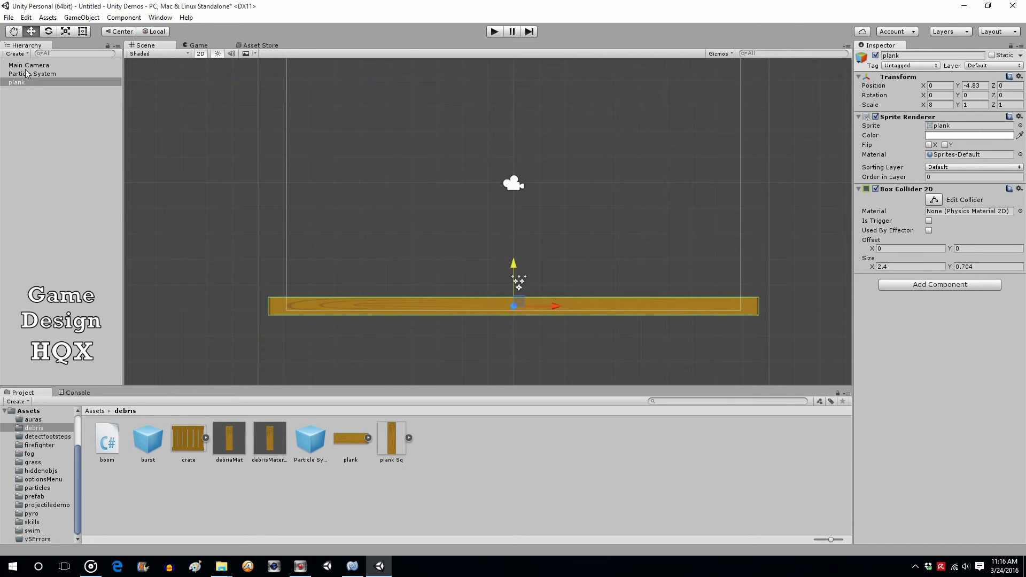
Set the particle system's start lifetime to 3.
click(45, 74)
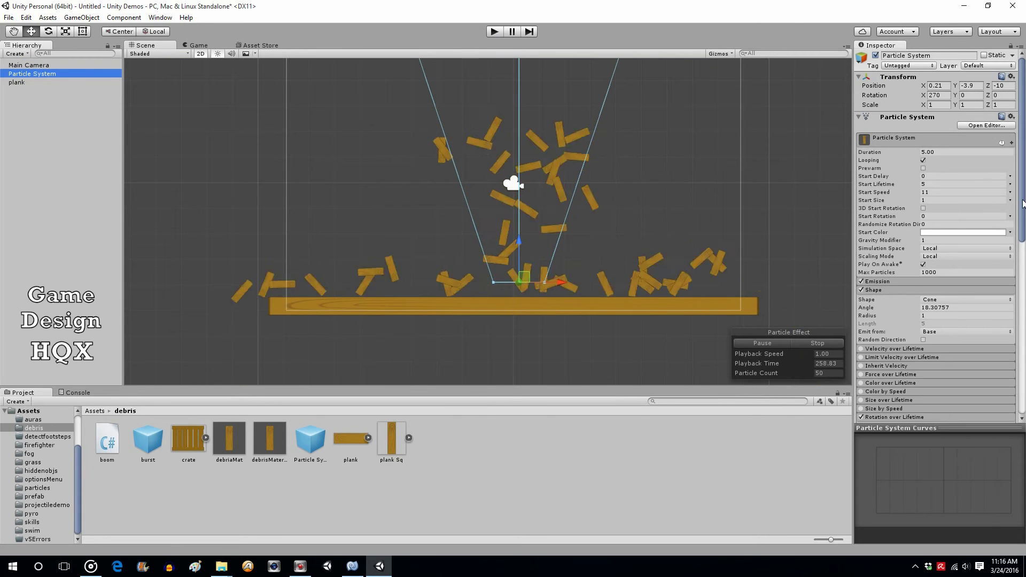
click(924, 184)
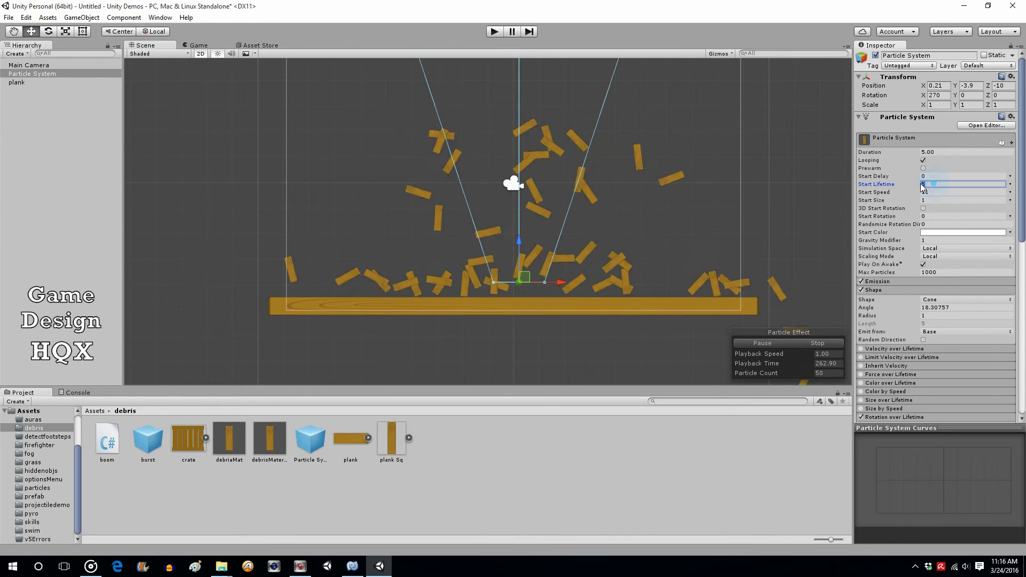
text(4)
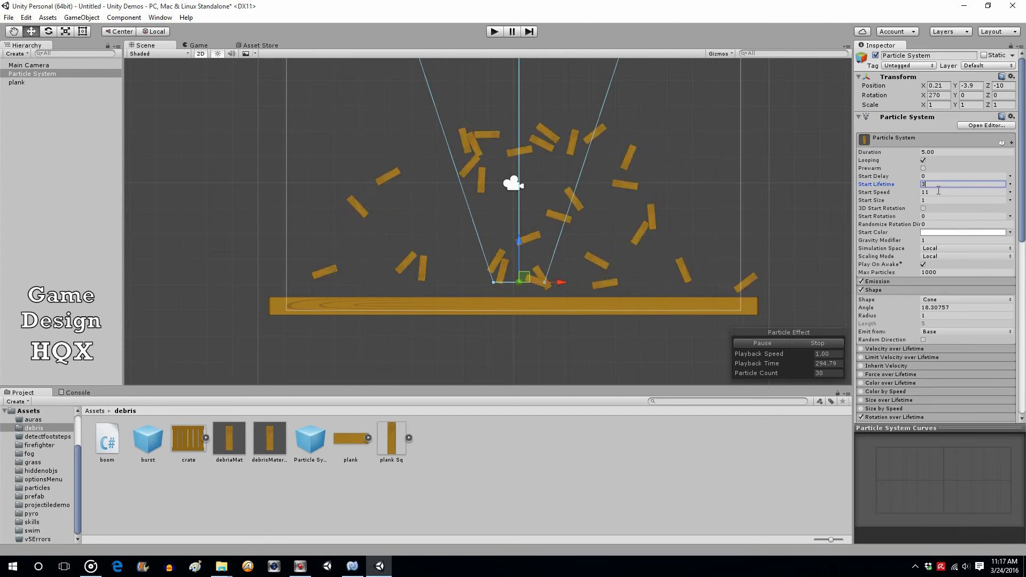
Review the particle system's start values and its Rotation over Lifetime, Collision and Renderer settings.
scroll(1014, 229, down, 2)
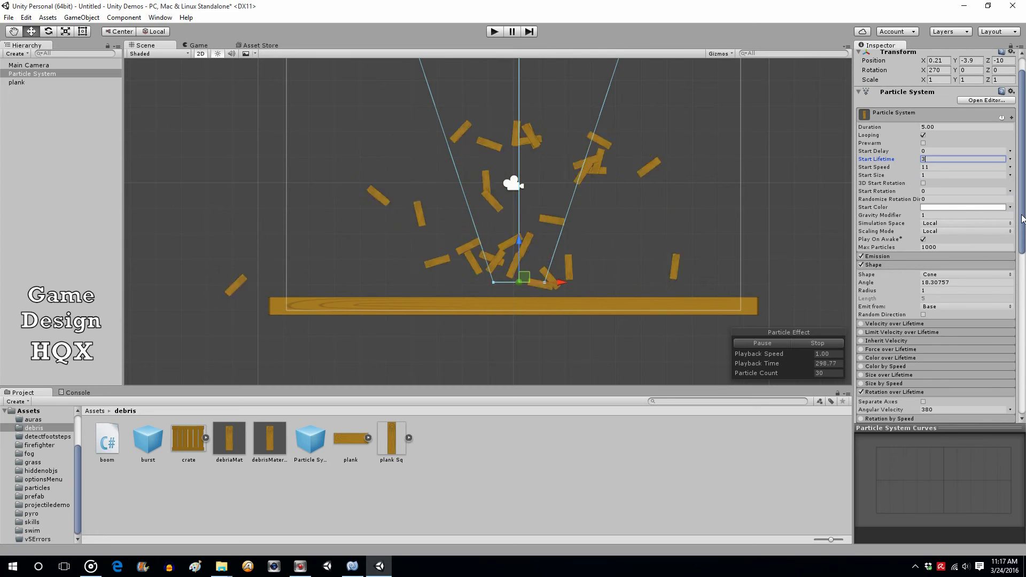
scroll(1022, 227, down, 1)
drag(1022, 226, 1024, 324)
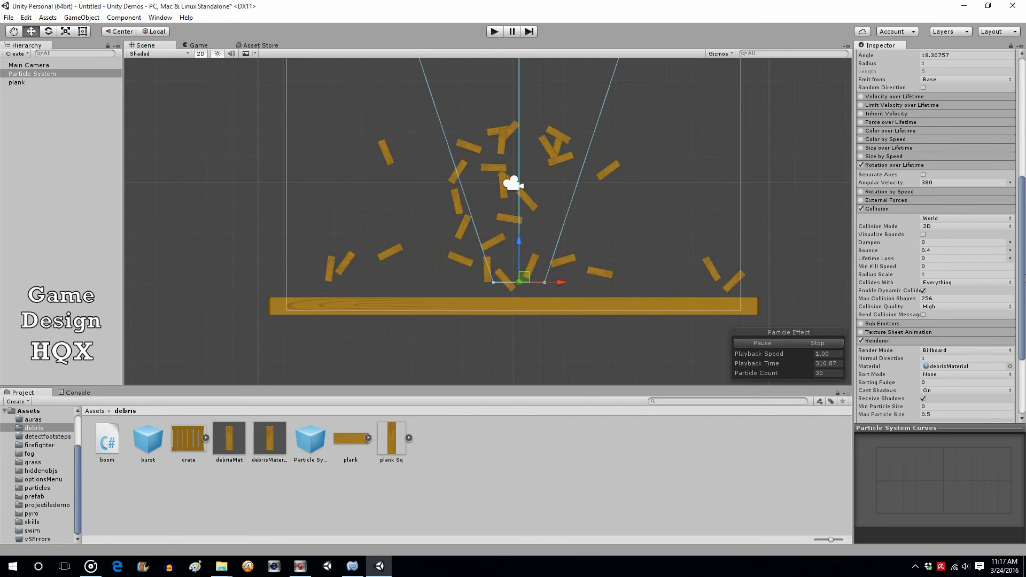
mouse_move(1024, 277)
mouse_down()
mouse_move(1024, 321)
mouse_move(1024, 295)
mouse_up()
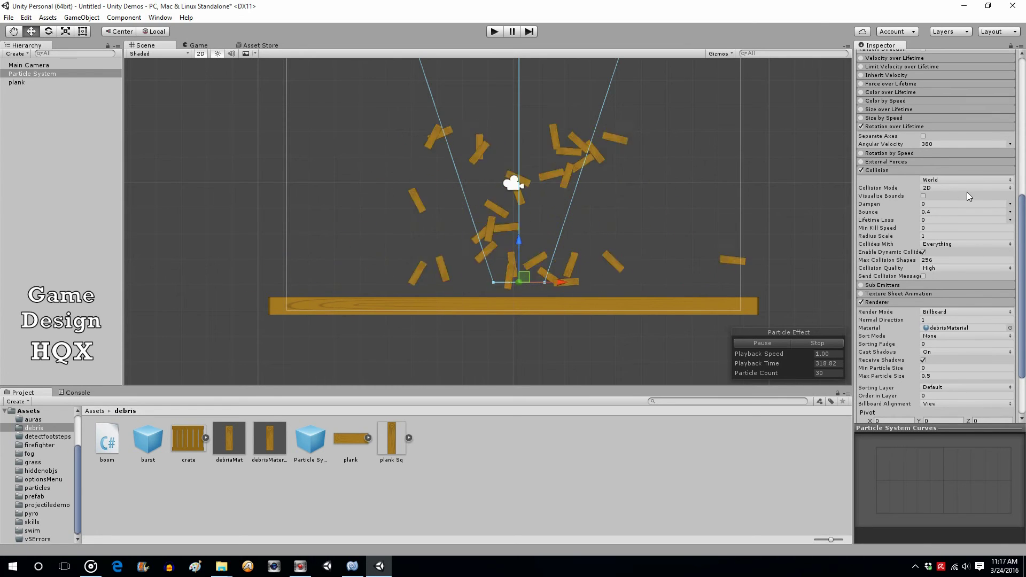
scroll(1023, 210, up, 1)
drag(1023, 210, 1024, 140)
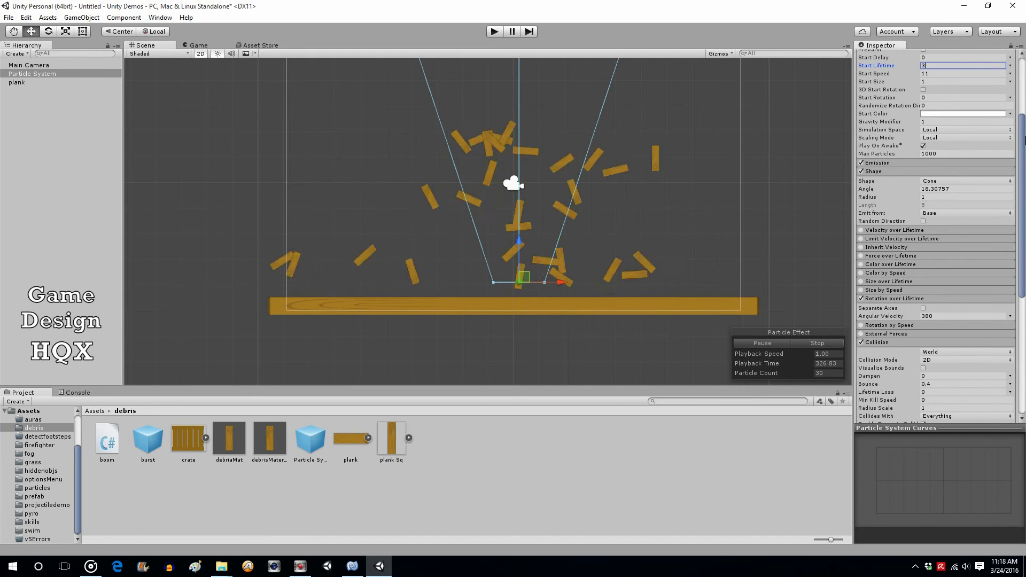
drag(1025, 141, 1018, 224)
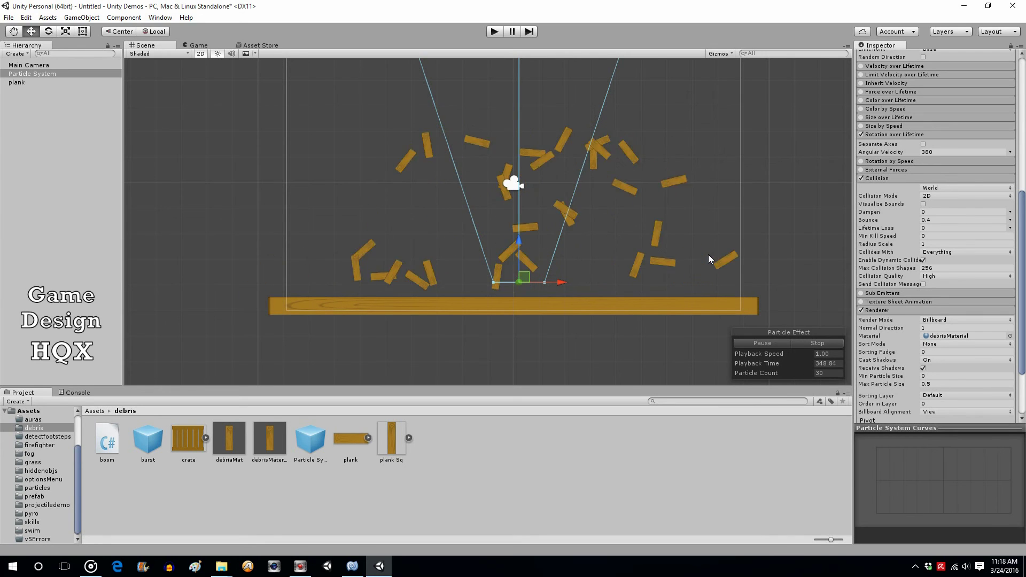
Play-test the scene to check how the planks bounce and disappear with the shorter lifetime.
middle_drag(588, 164, 572, 204)
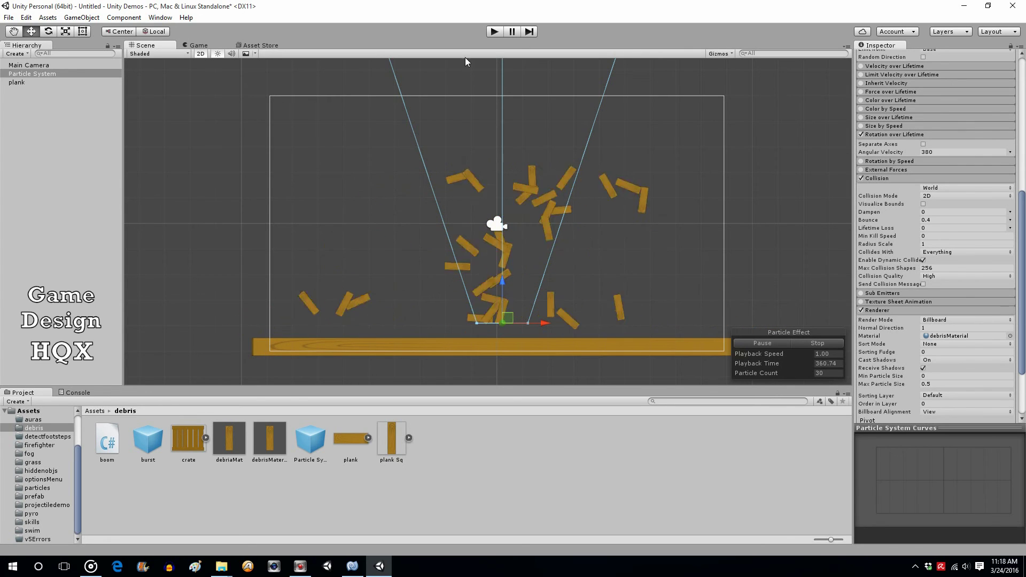
click(497, 32)
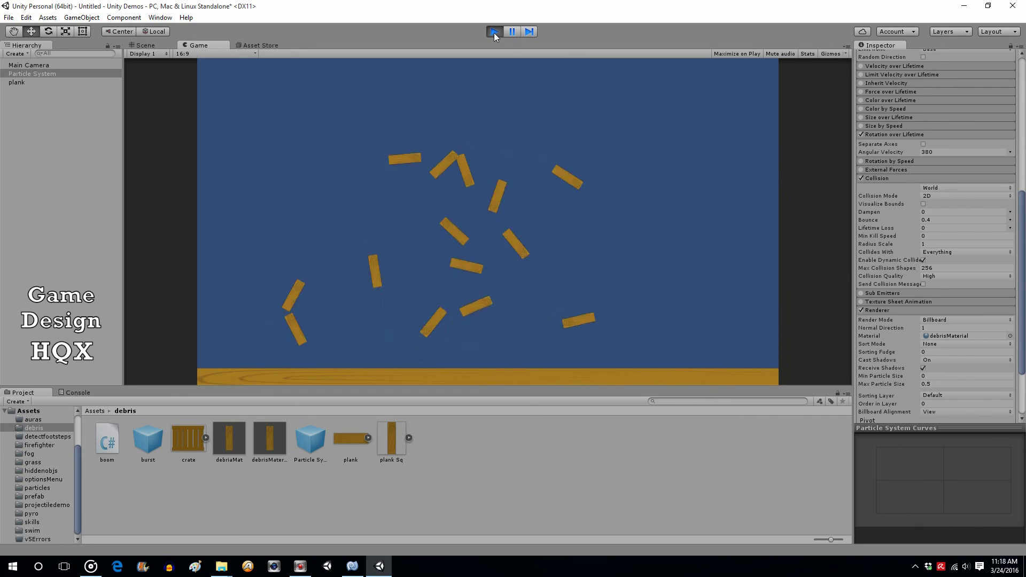
click(494, 33)
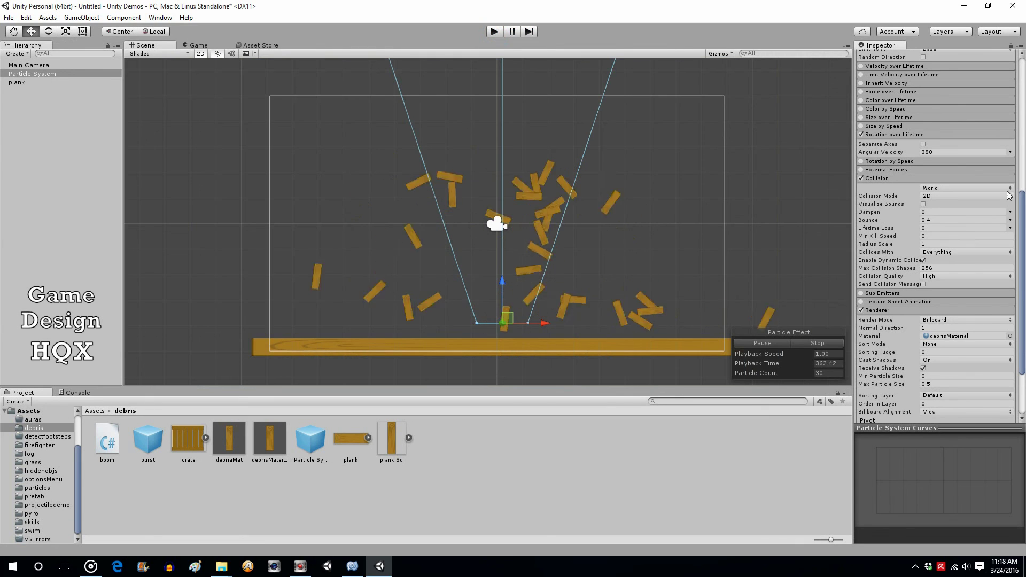
Turn off the particle system's looping with a duration of 0.5, and play-test the single burst.
scroll(941, 155, up, 10)
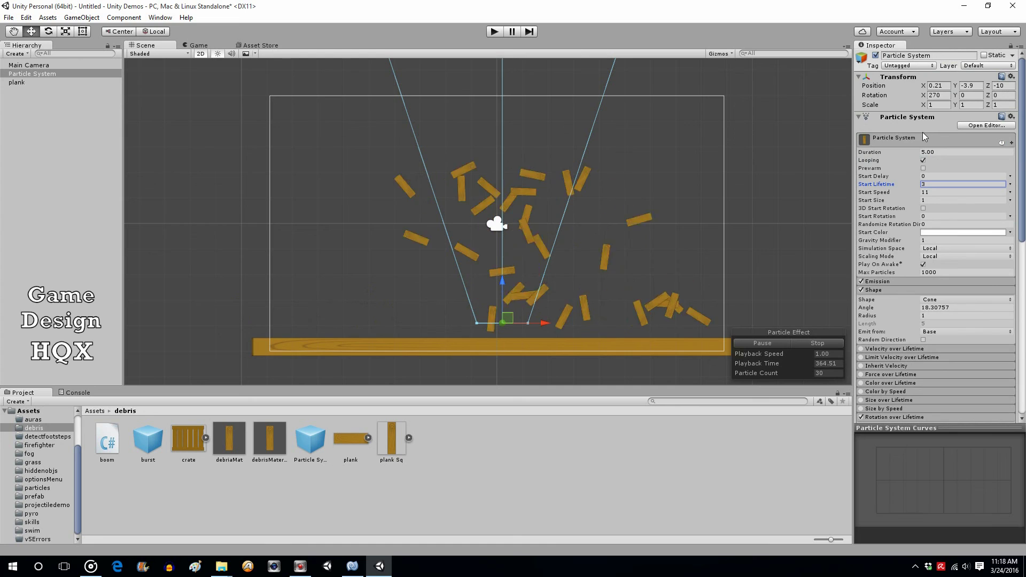
click(923, 160)
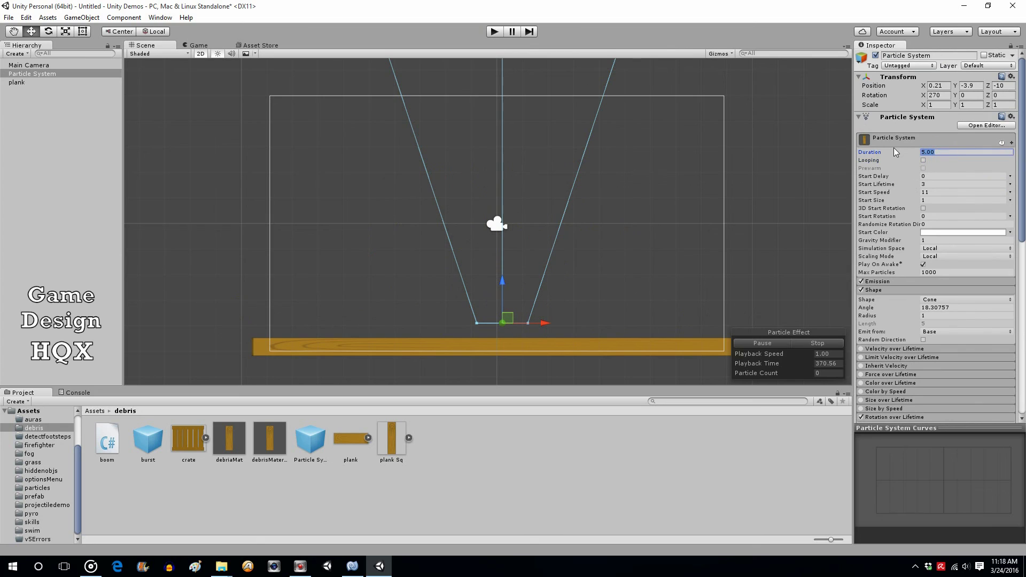
text(.5)
click(495, 32)
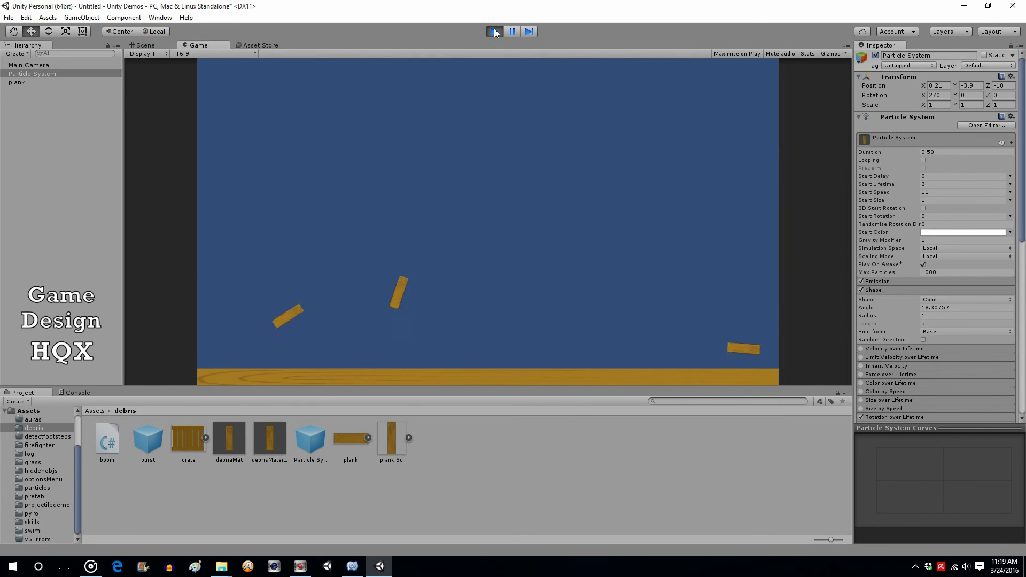
click(493, 29)
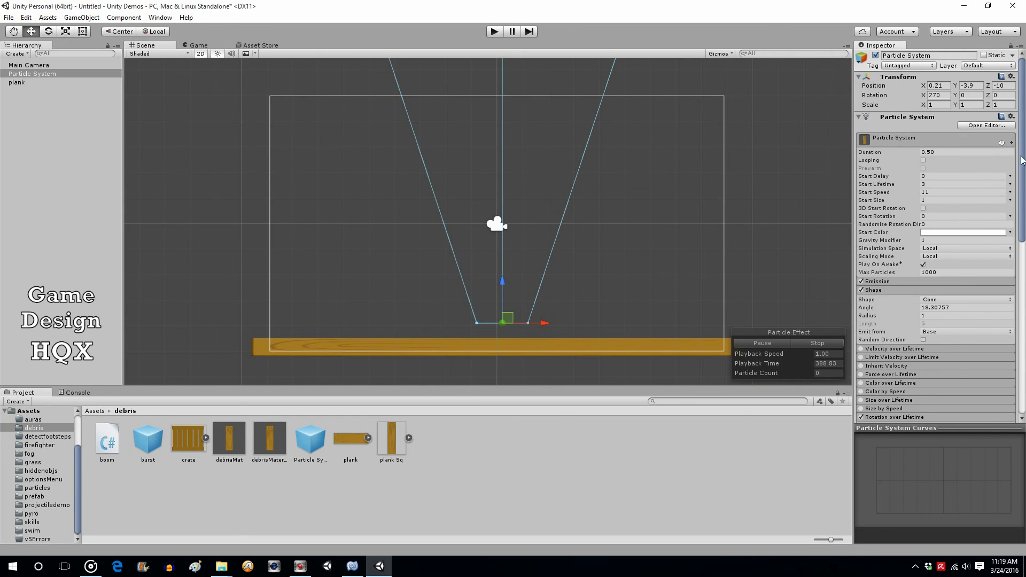
Set the particle system's emission rate to 40 and play-test the denser burst.
scroll(935, 214, down, 5)
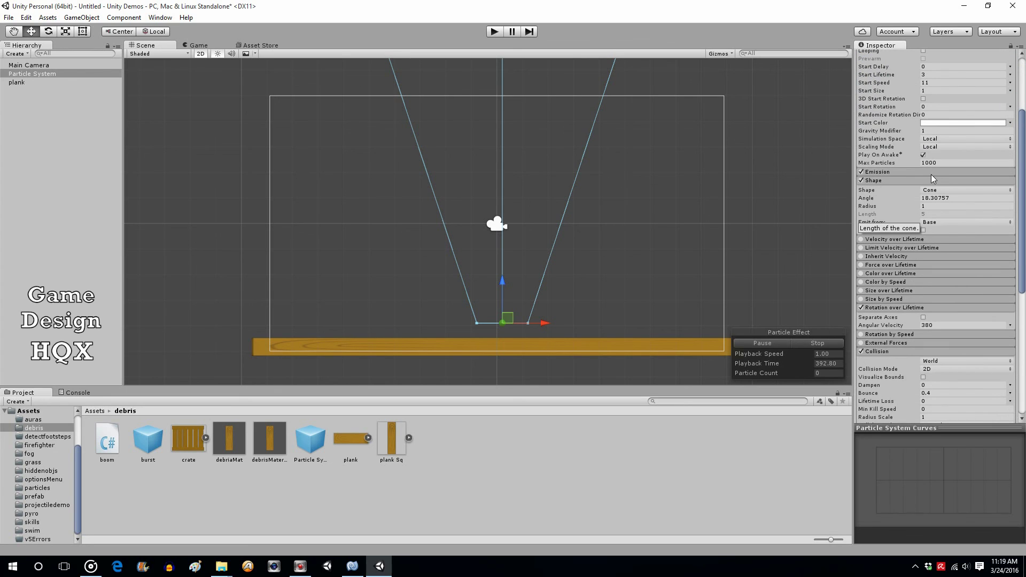
click(931, 173)
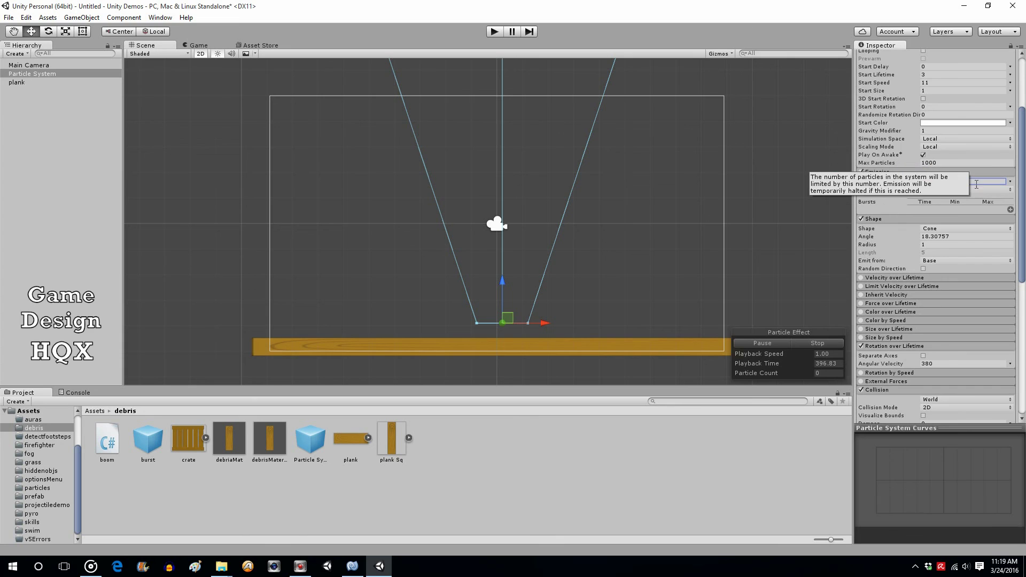
click(498, 34)
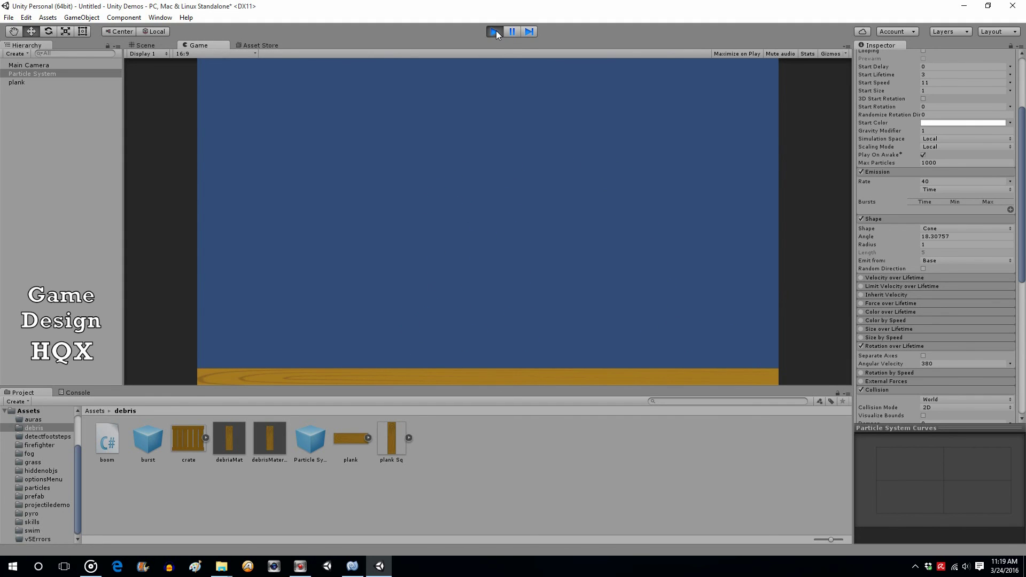
click(496, 30)
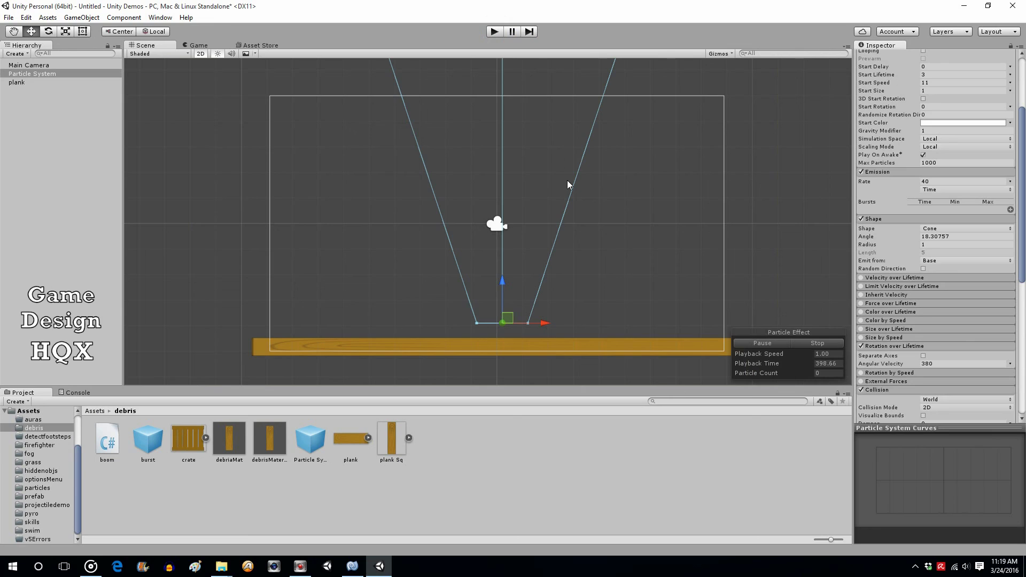